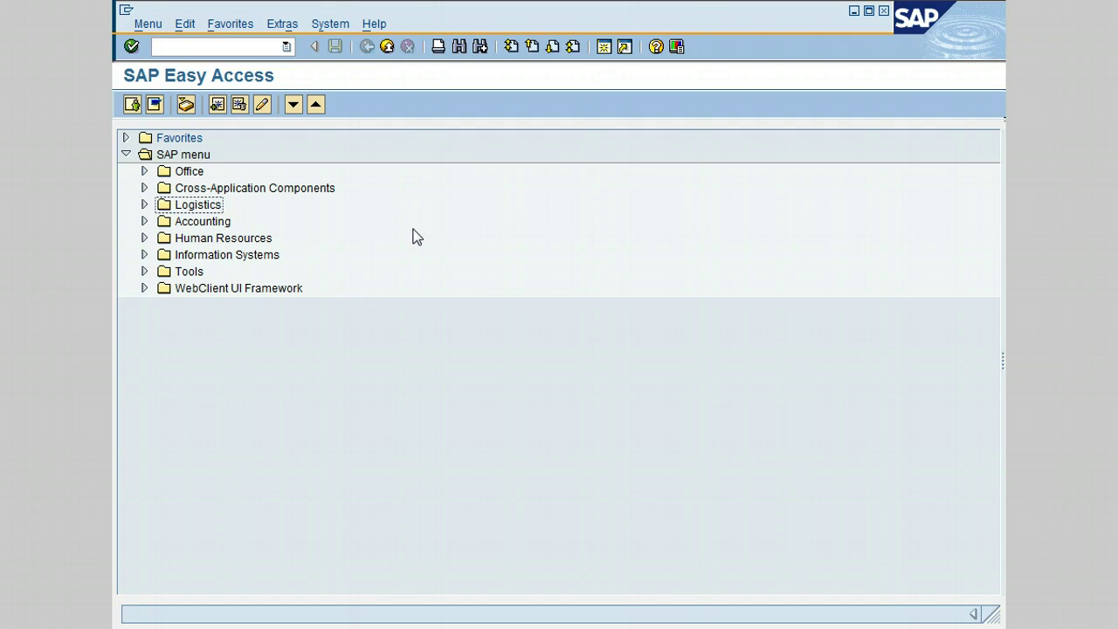
Expand Logistics > Materials Management > Purchasing > Purchase Order > Create in the SAP menu
left_click(143, 205)
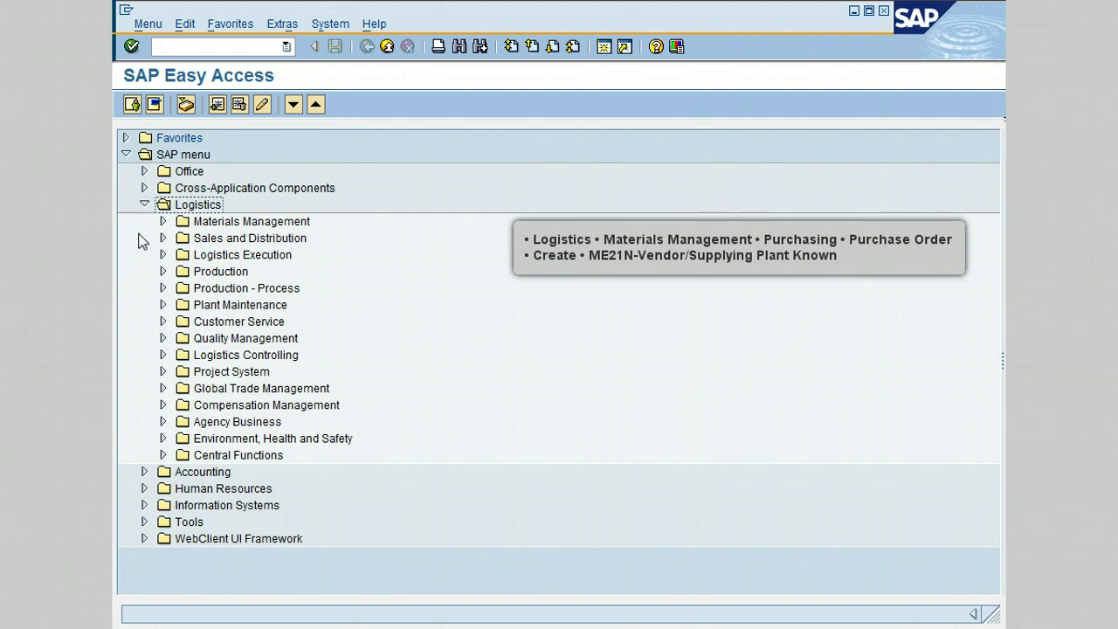
left_click(162, 223)
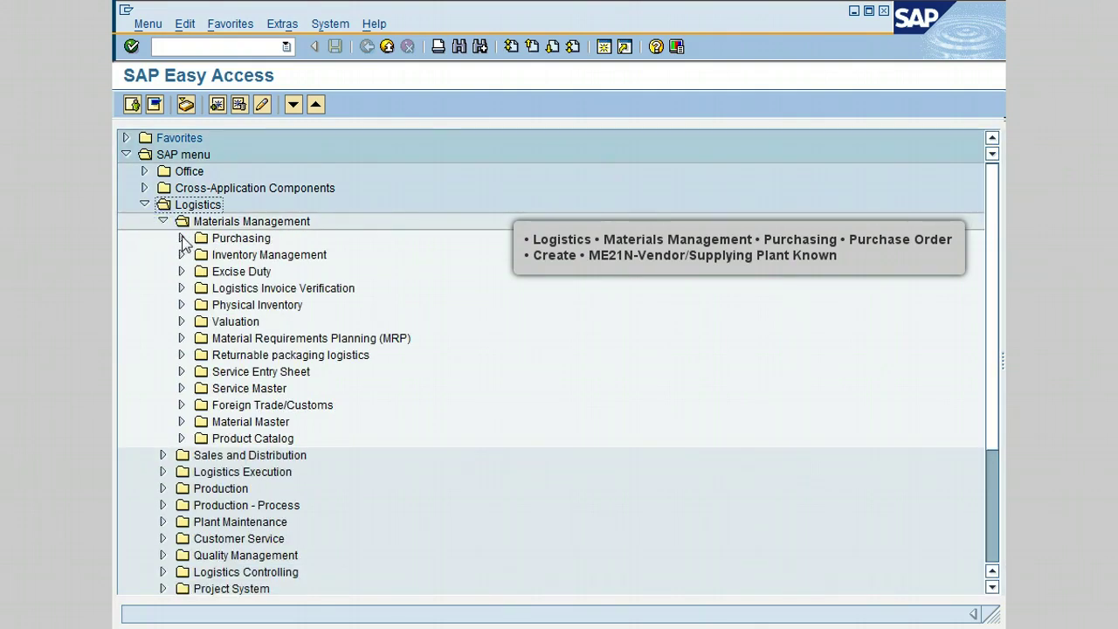
left_click(181, 237)
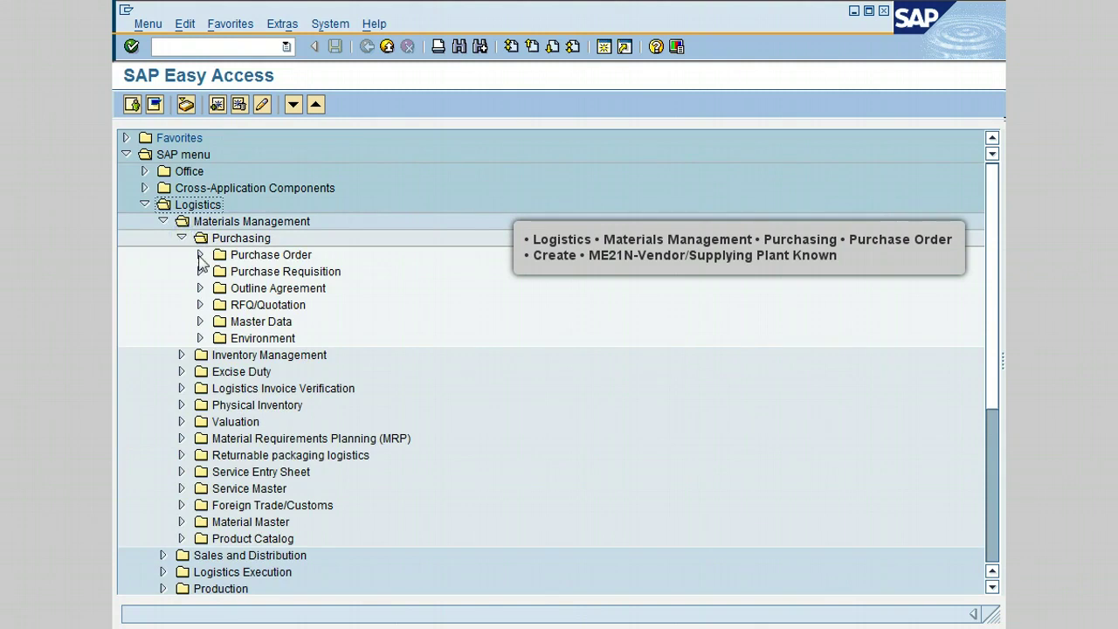
left_click(200, 255)
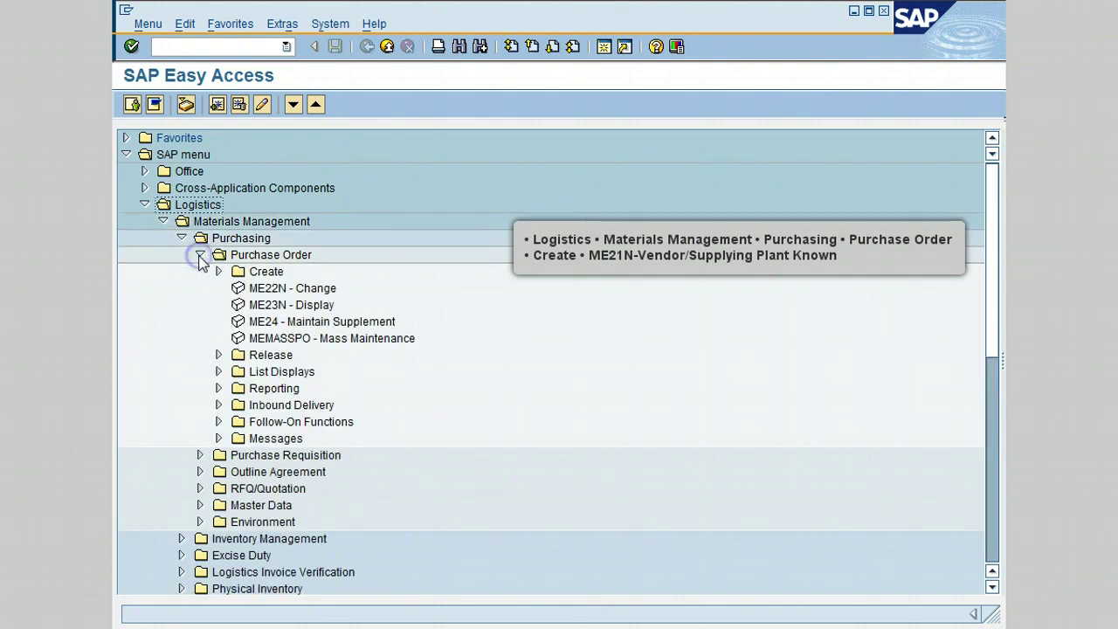
left_click(219, 272)
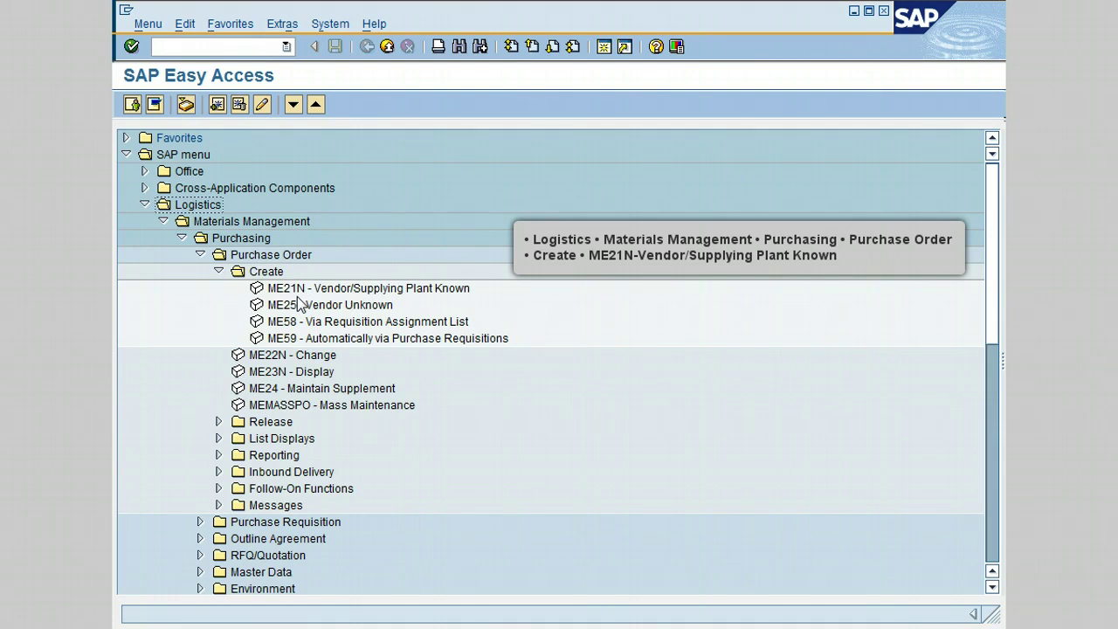
Start ME21N and keep Standard PO (NB) as the purchase order type
double_click(402, 289)
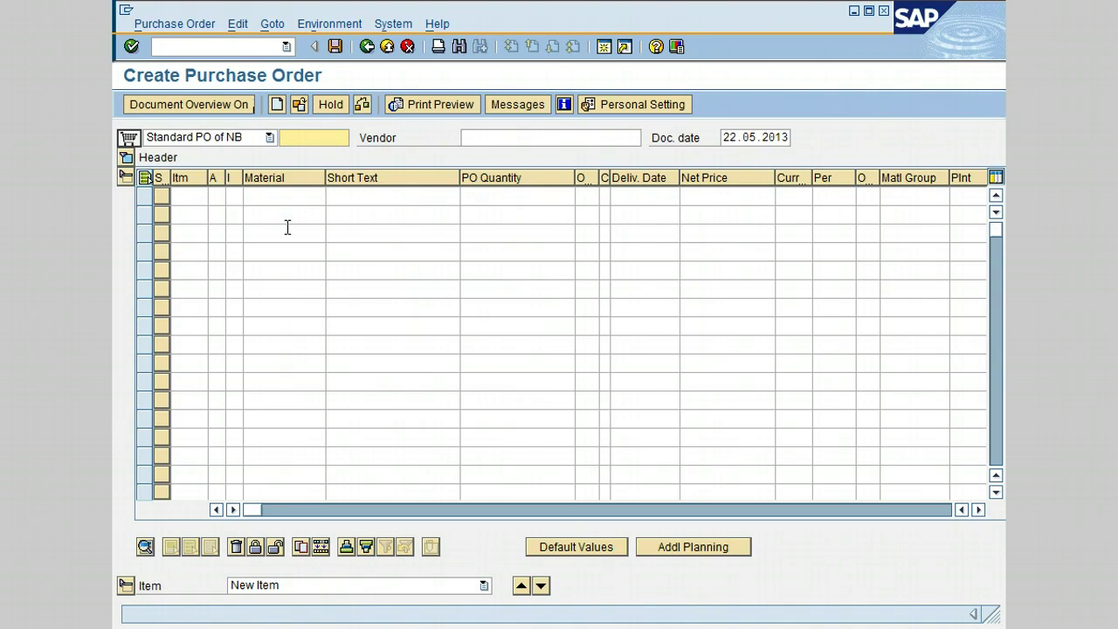
left_click(235, 137)
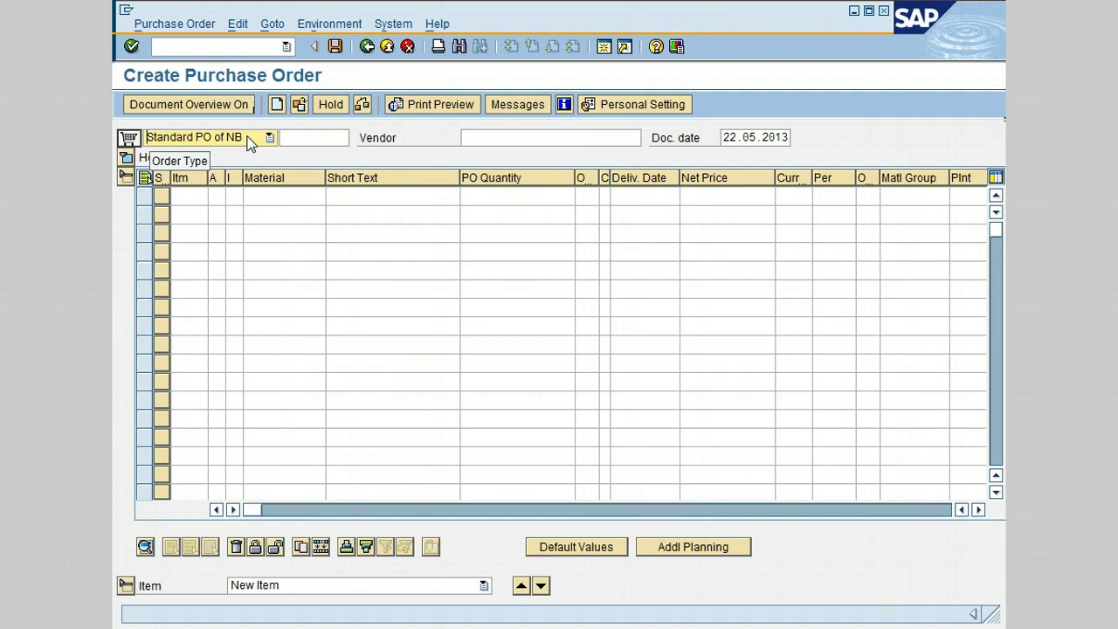
left_click(271, 137)
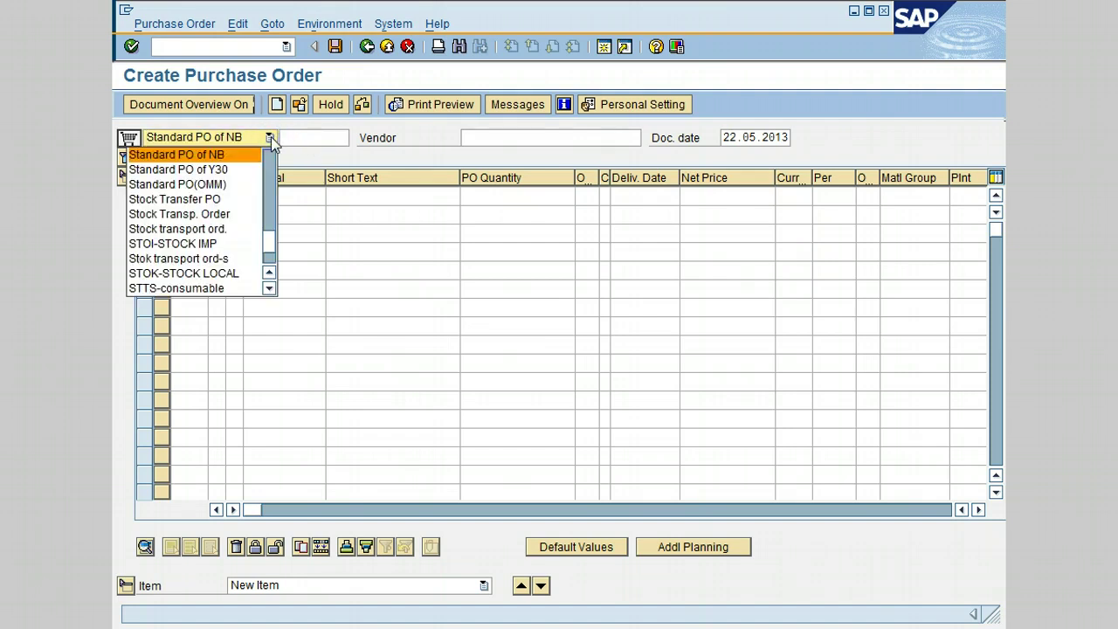
left_click(271, 136)
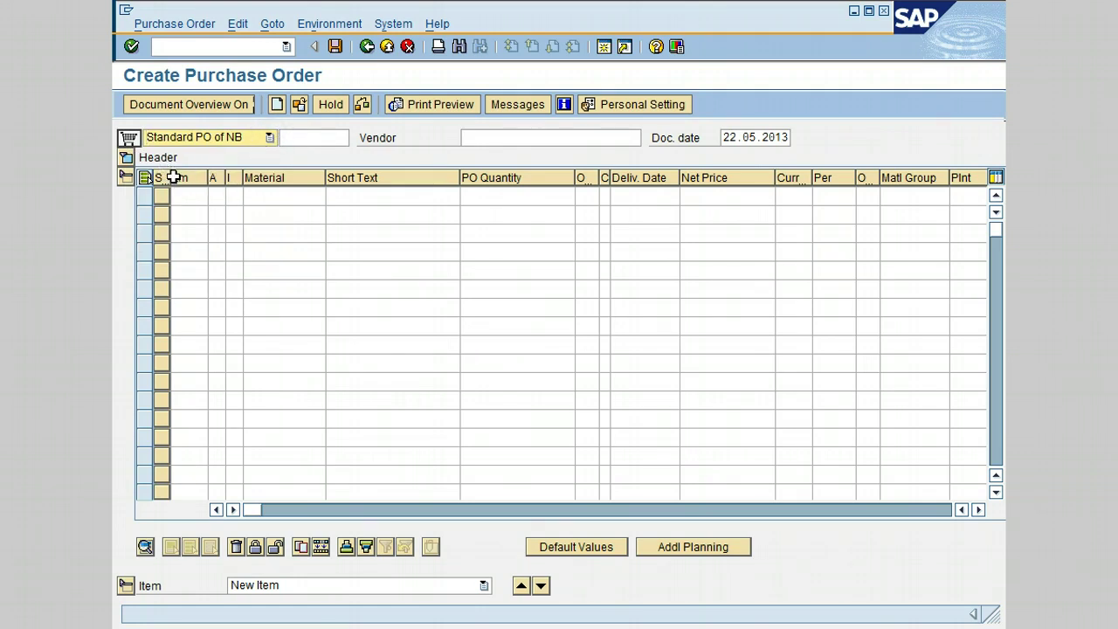
Expand the header and enter the Eramco Group vendor number as the supplier
left_click(126, 159)
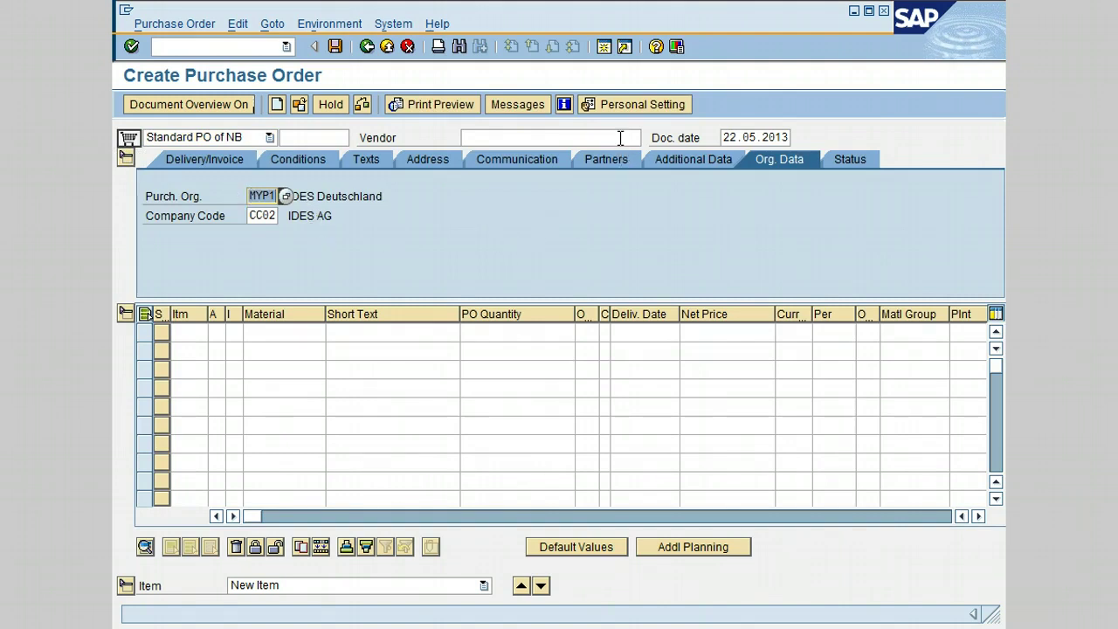
left_click(567, 138)
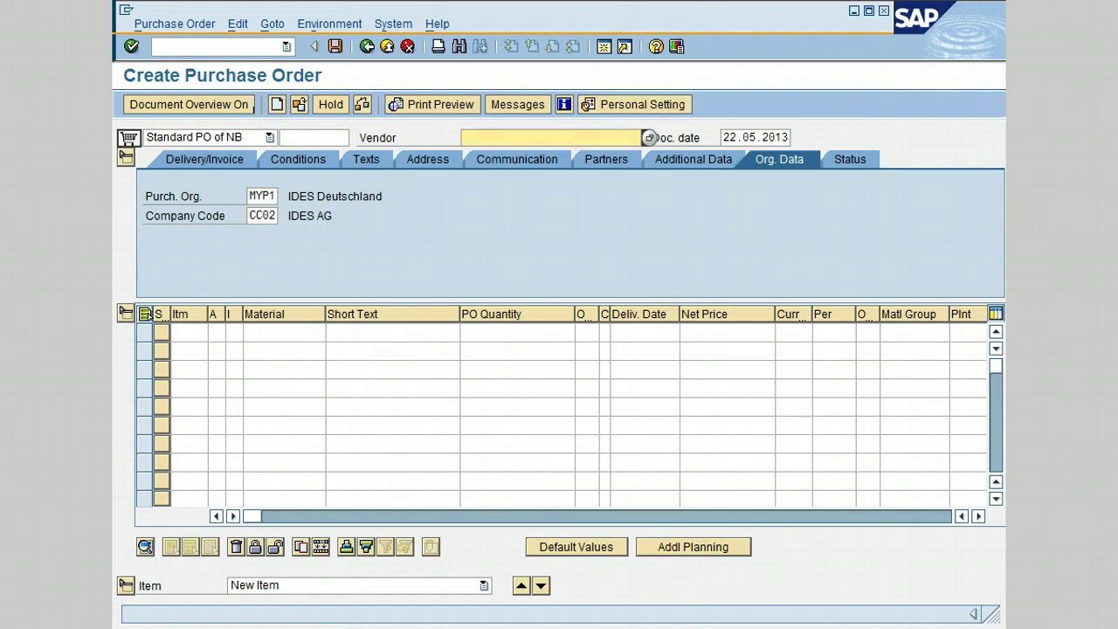
type("700402")
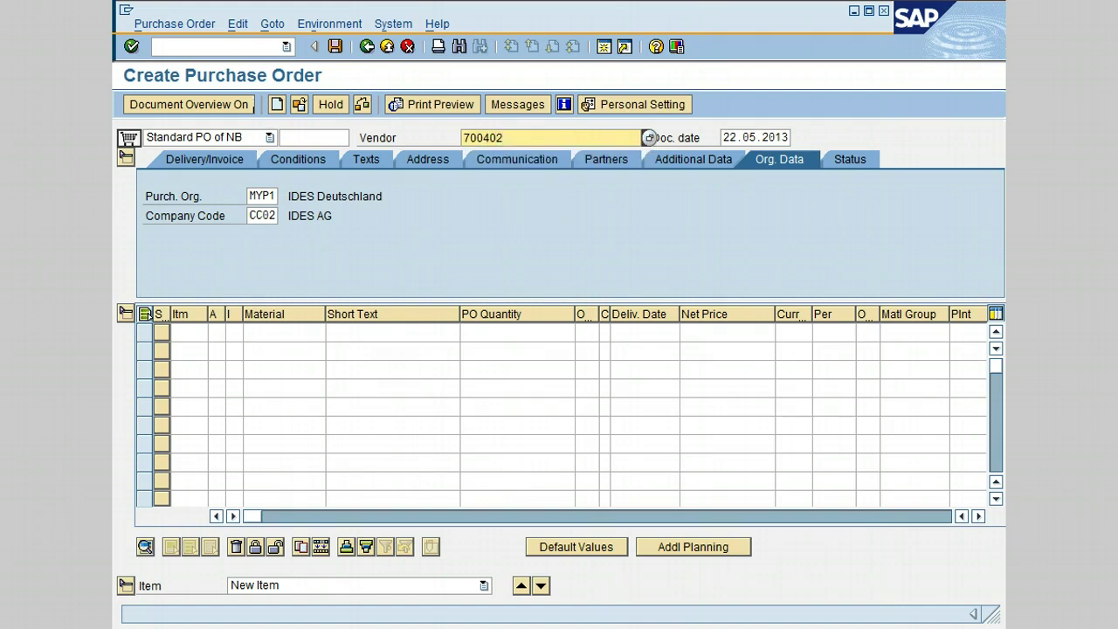
key("Return")
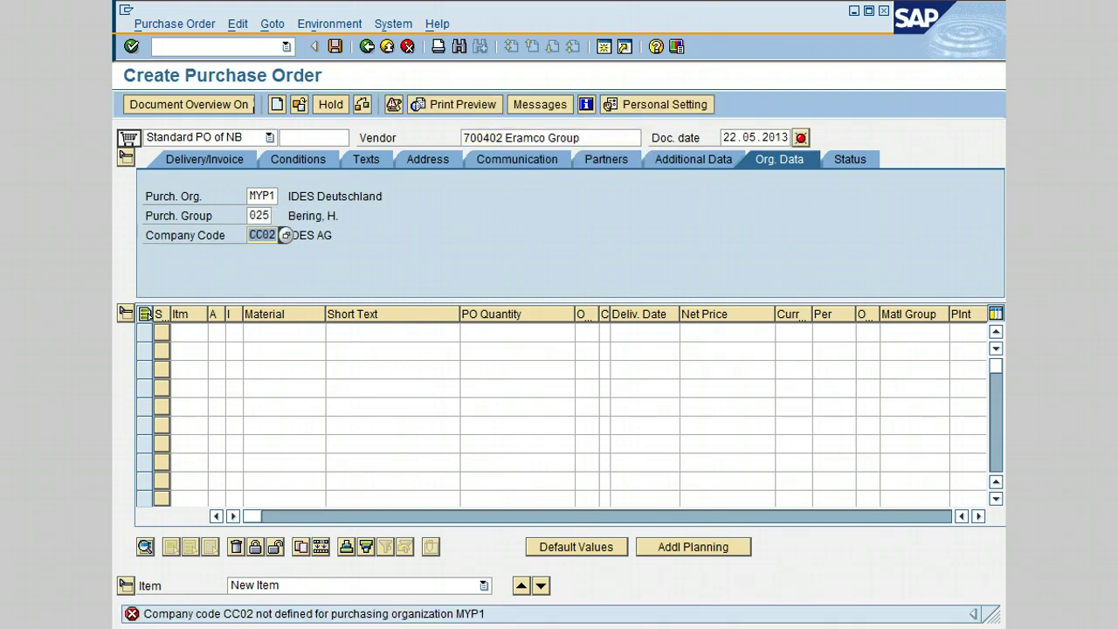
left_click(594, 137)
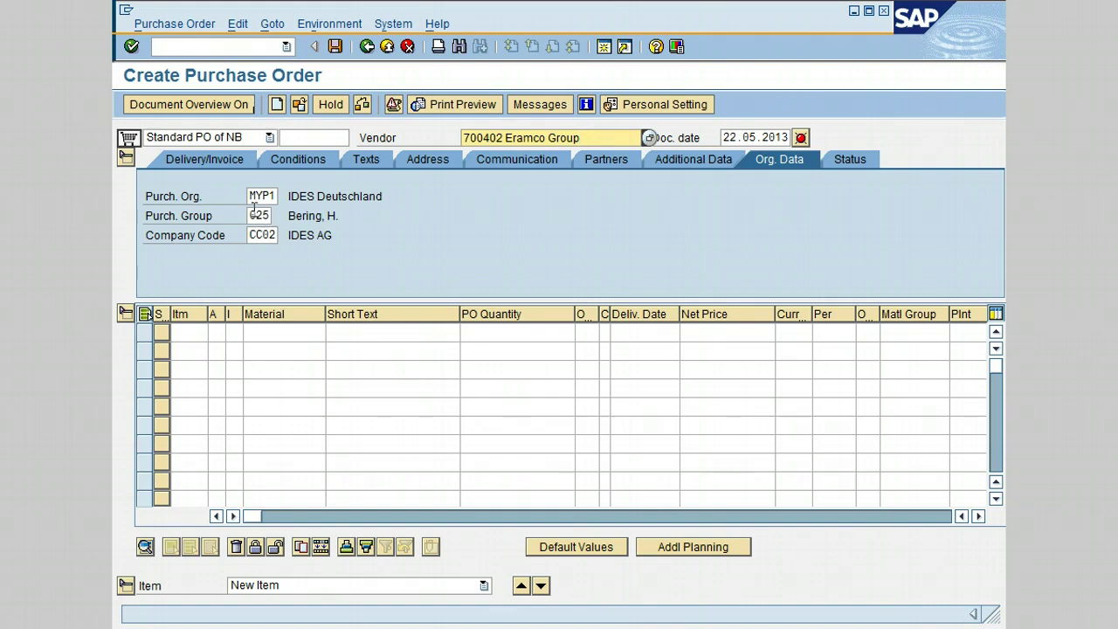
Change the purchasing organization from MYP1 to 3000
left_click_drag(250, 194, 289, 196)
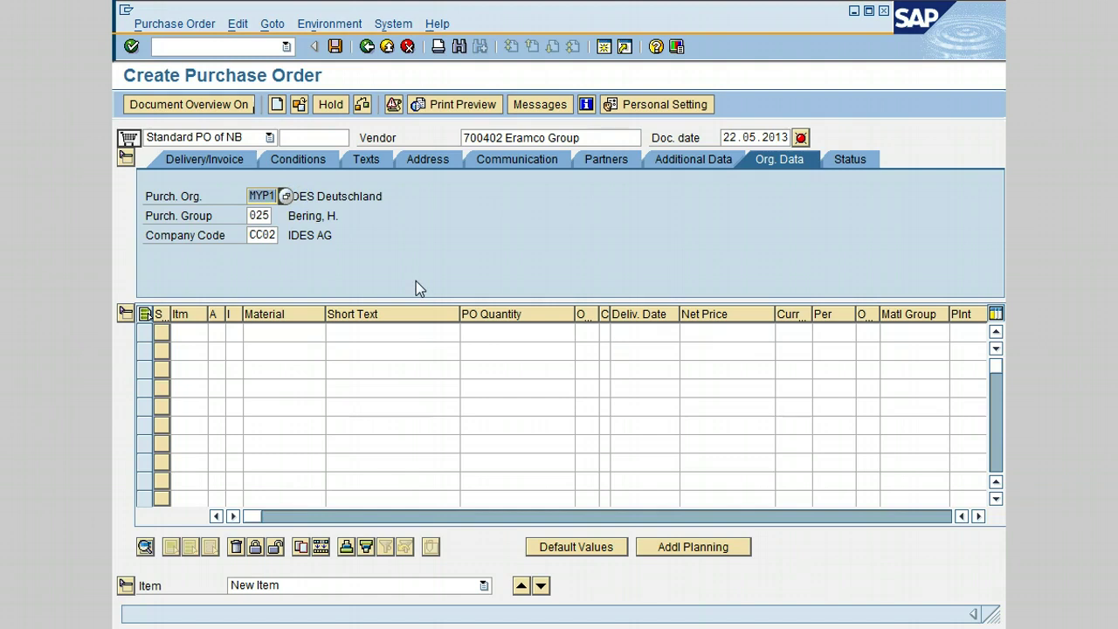
type("3000")
key("Return")
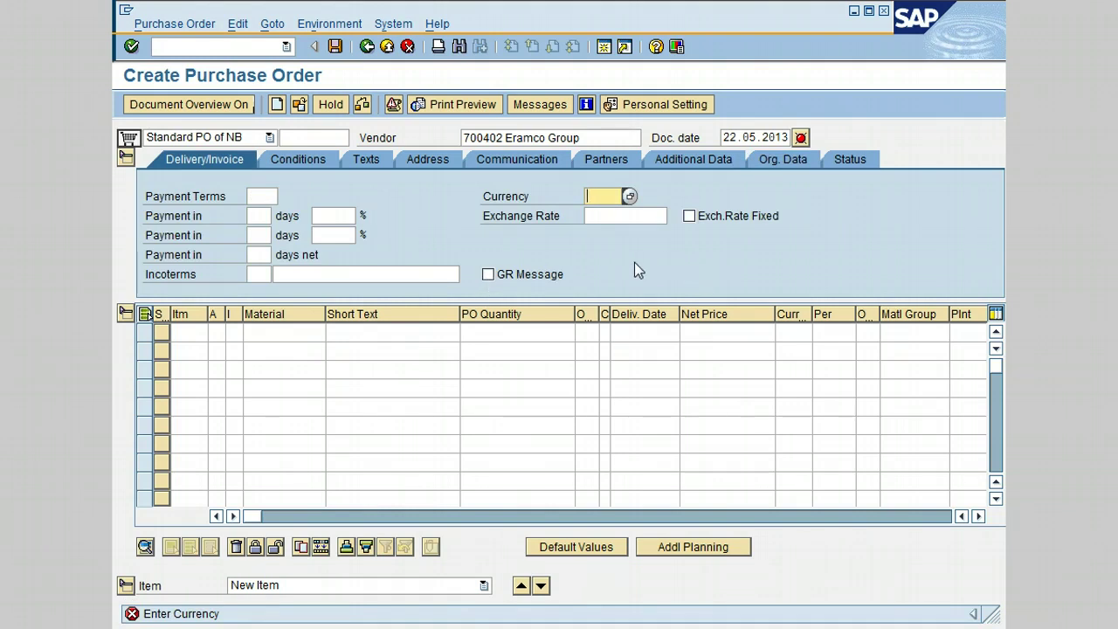
Set the order currency to USD, then return to the organizational data
type("u")
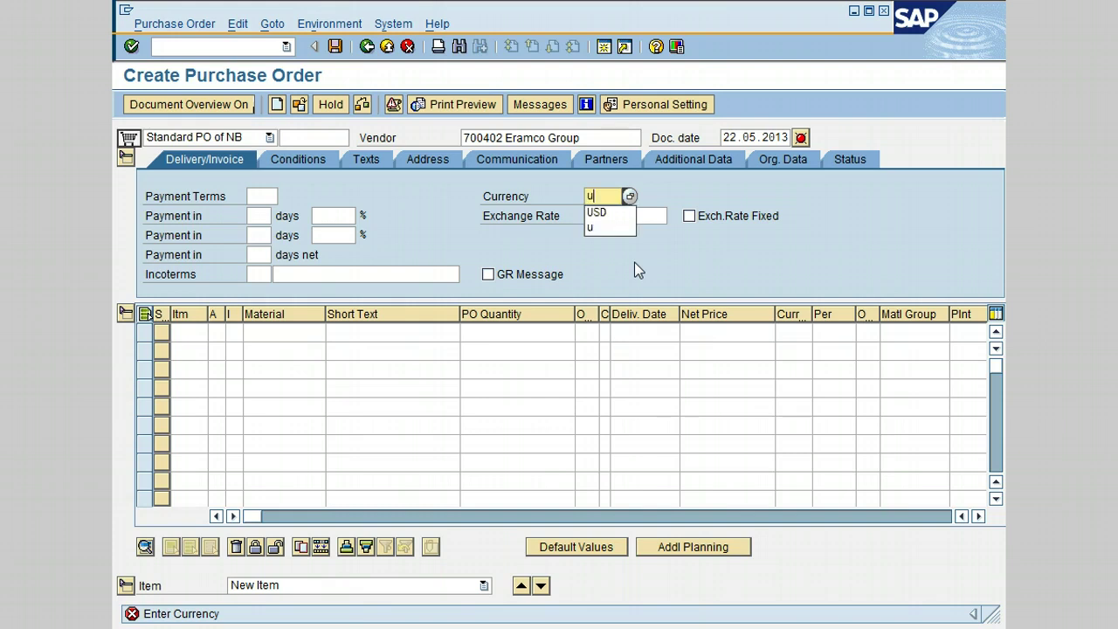
left_click(630, 212)
key("Return")
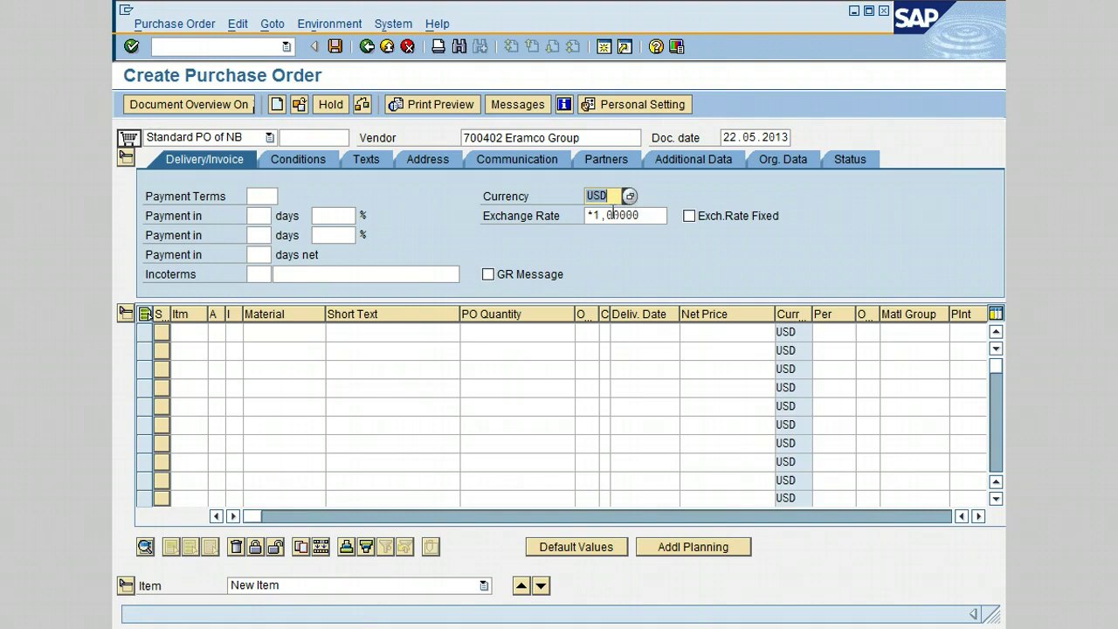
left_click(780, 159)
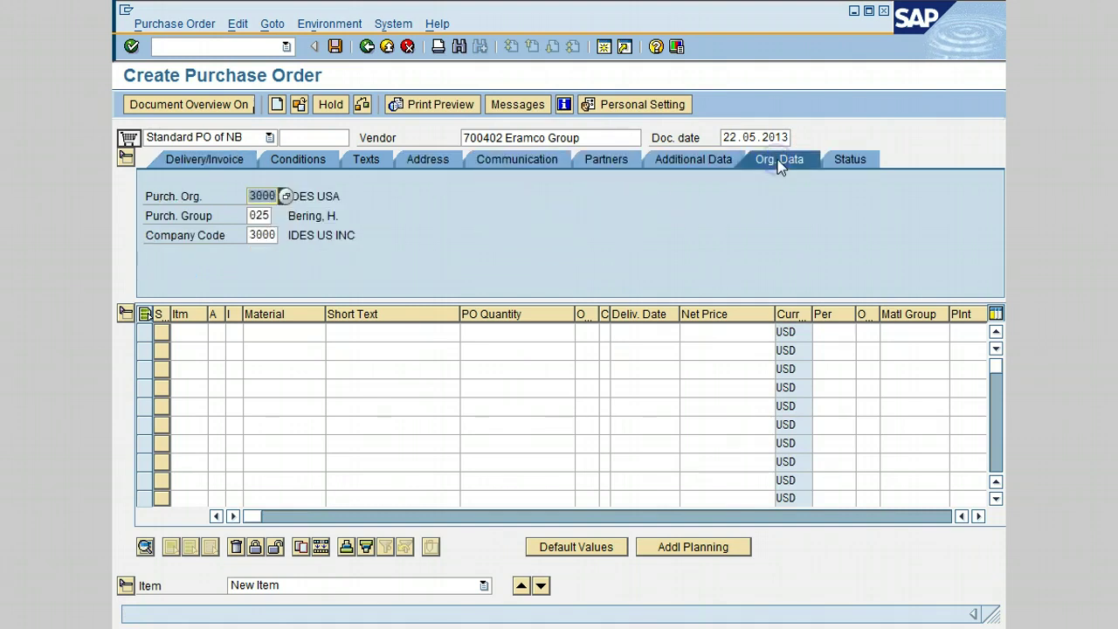
Replace purchasing group 025 with 000 from the input history
double_click(272, 215)
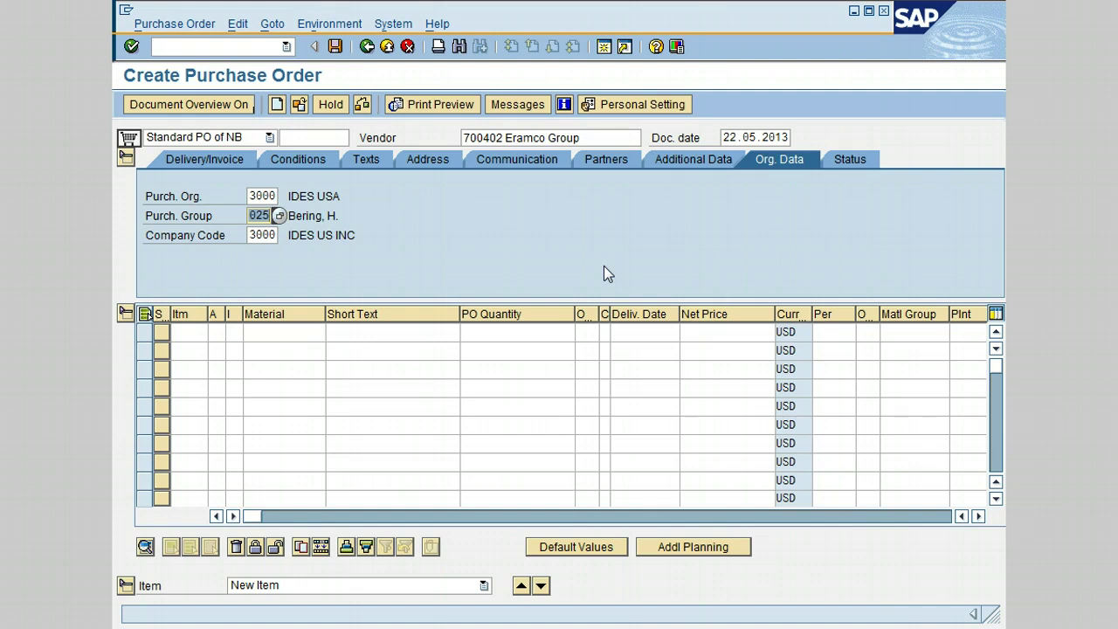
type("0")
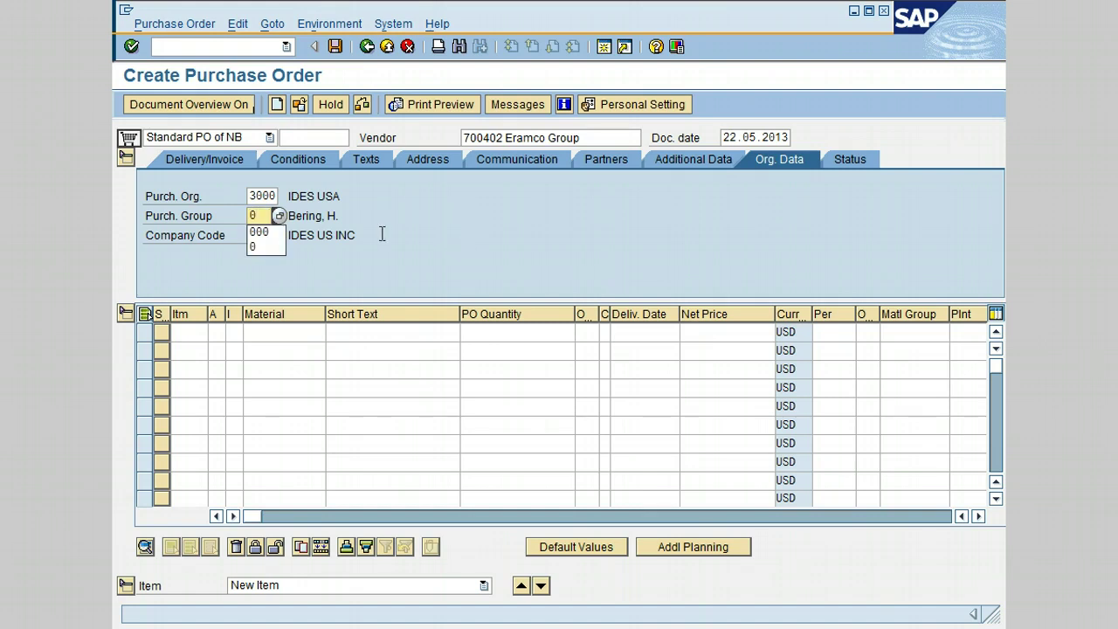
left_click(276, 234)
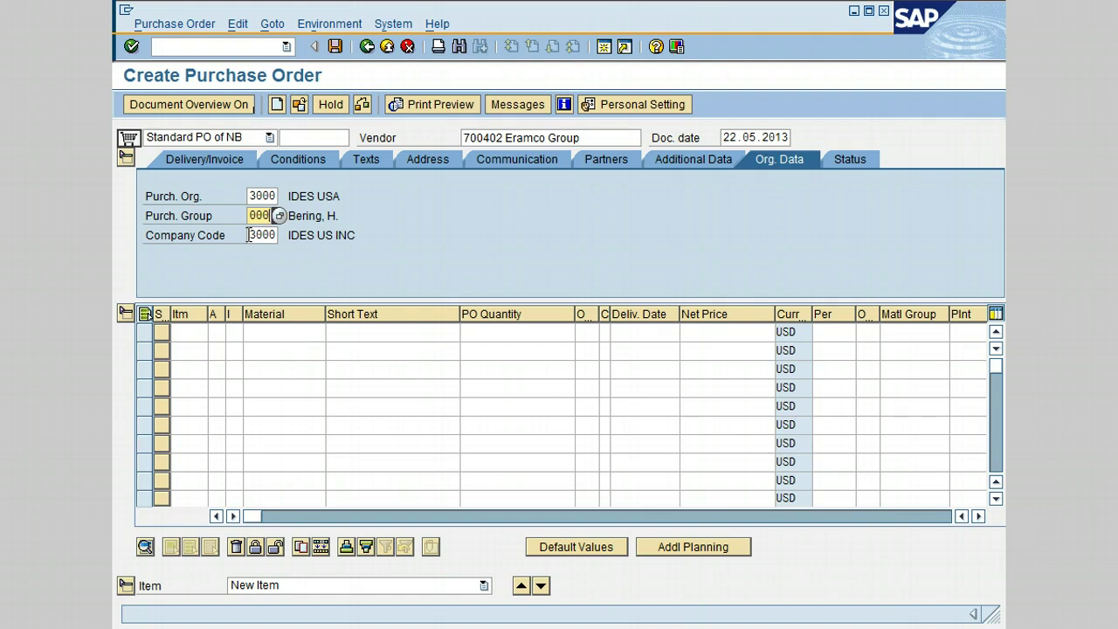
left_click(229, 333)
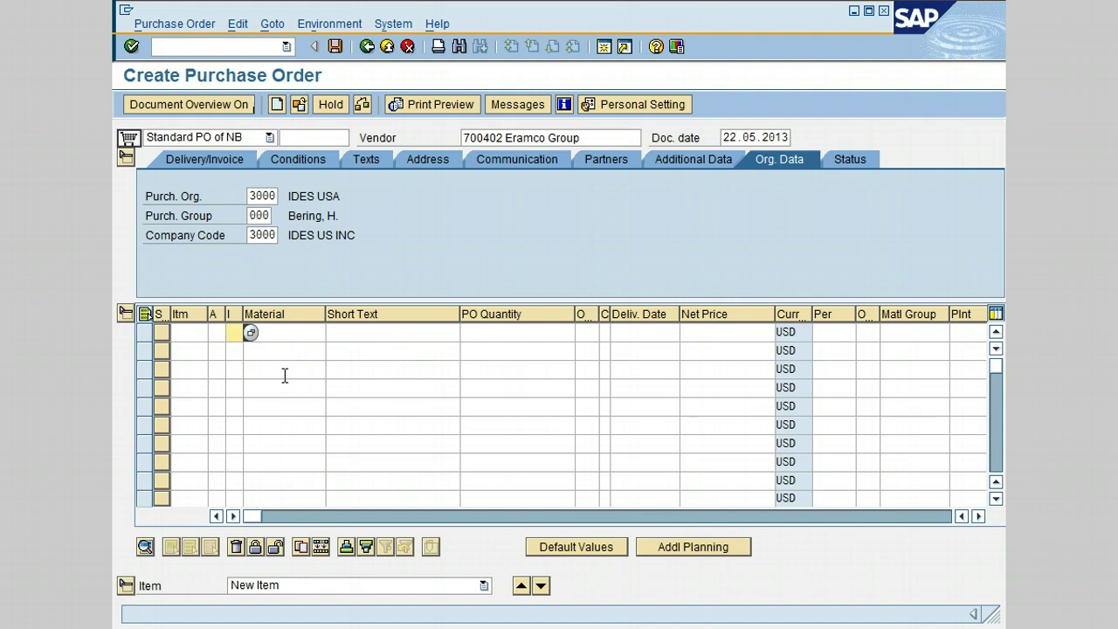
Set item category L (Subcontracting) on the first item line
left_click(248, 334)
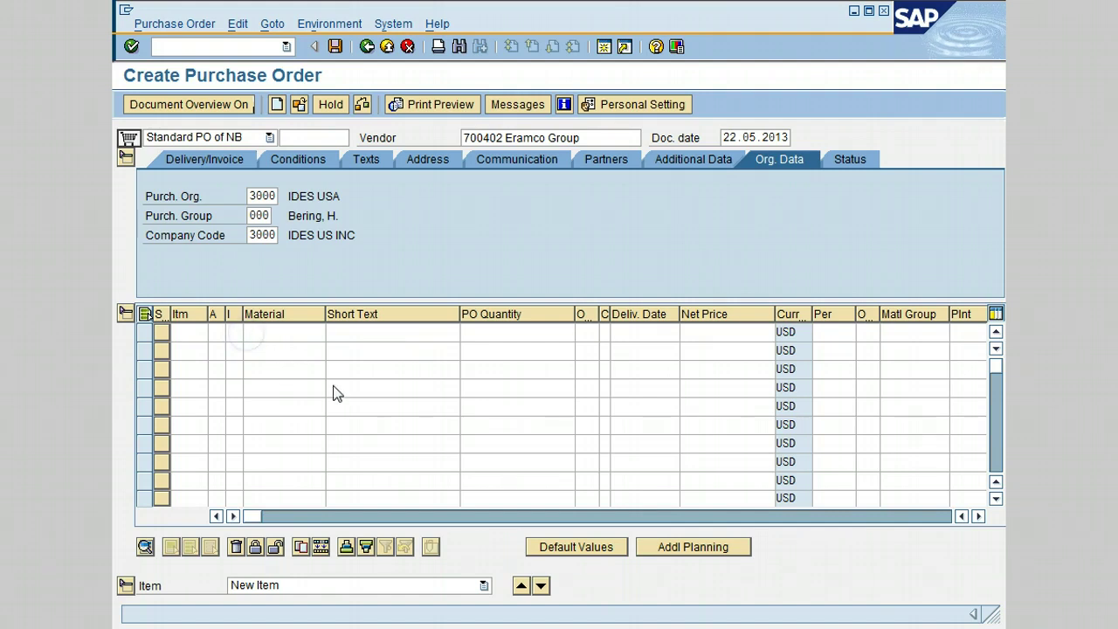
key("F4")
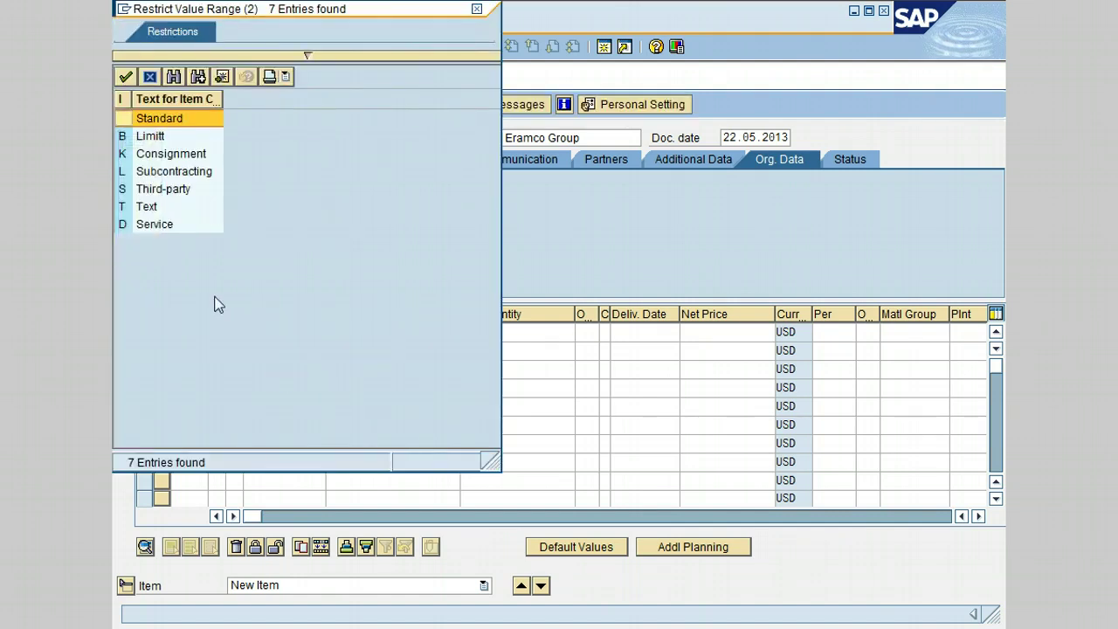
left_click(144, 171)
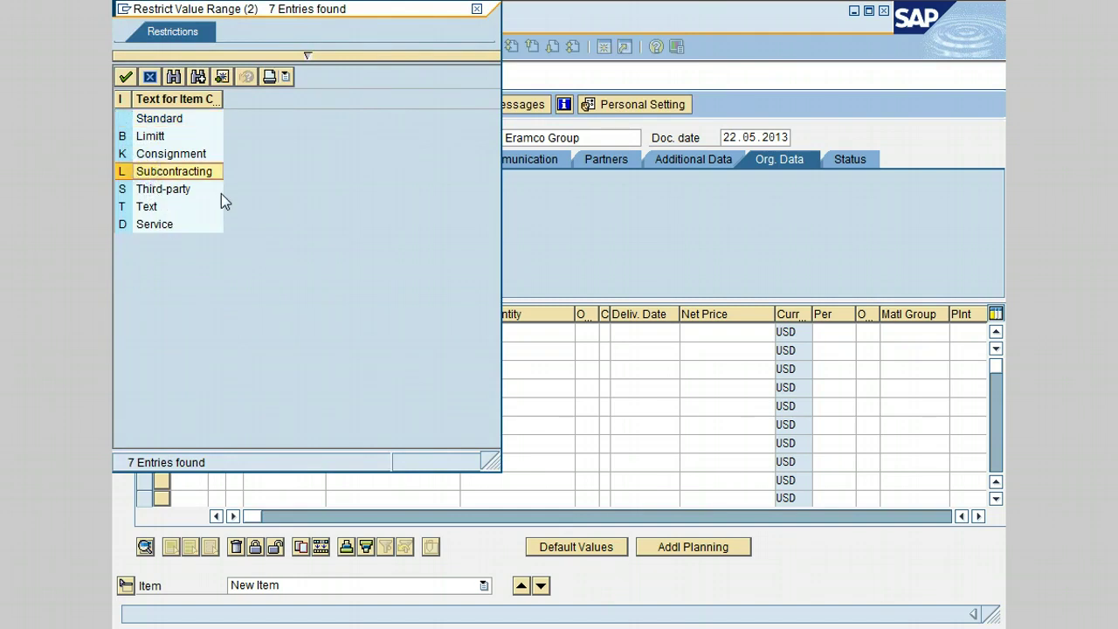
double_click(174, 171)
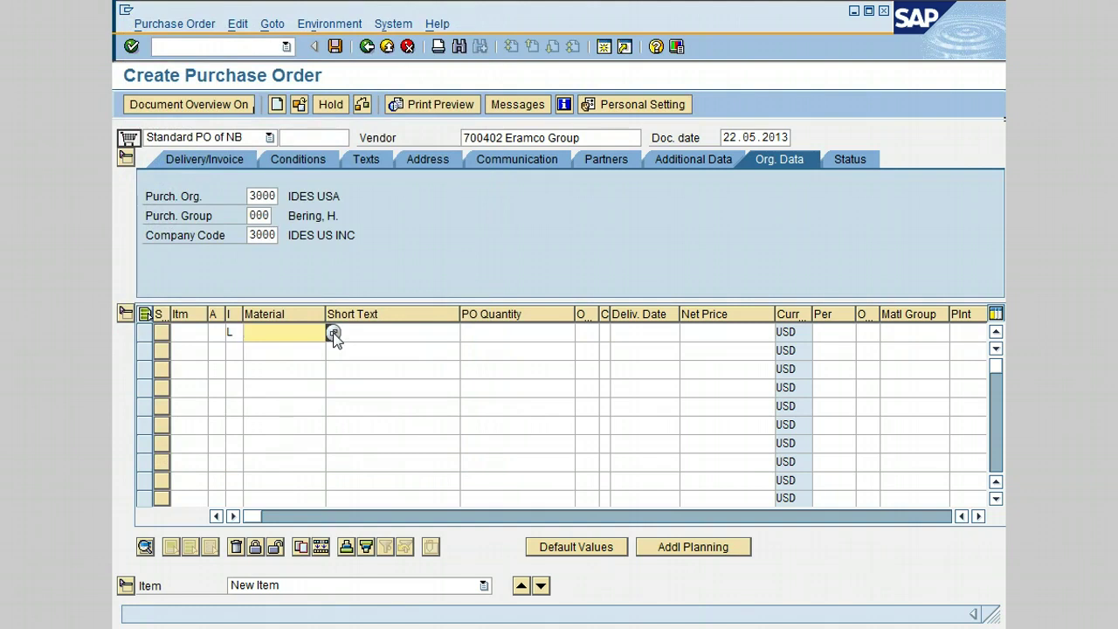
Search material descriptions for *bear* and pick BALL BEARING 100-510 for item 1
left_click(334, 336)
key("F4")
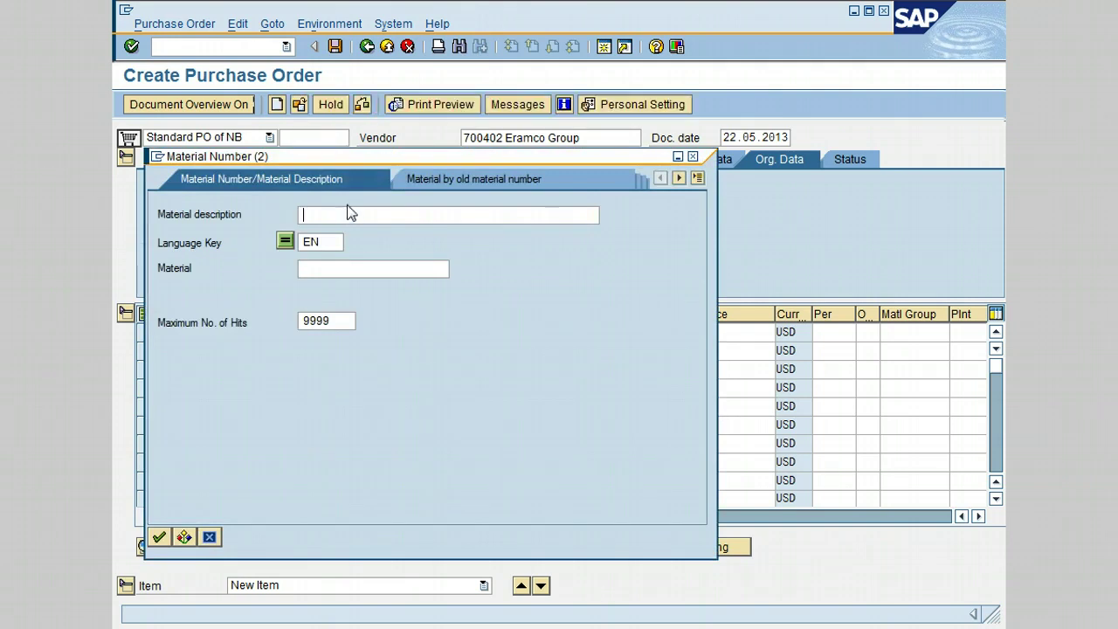
type("*")
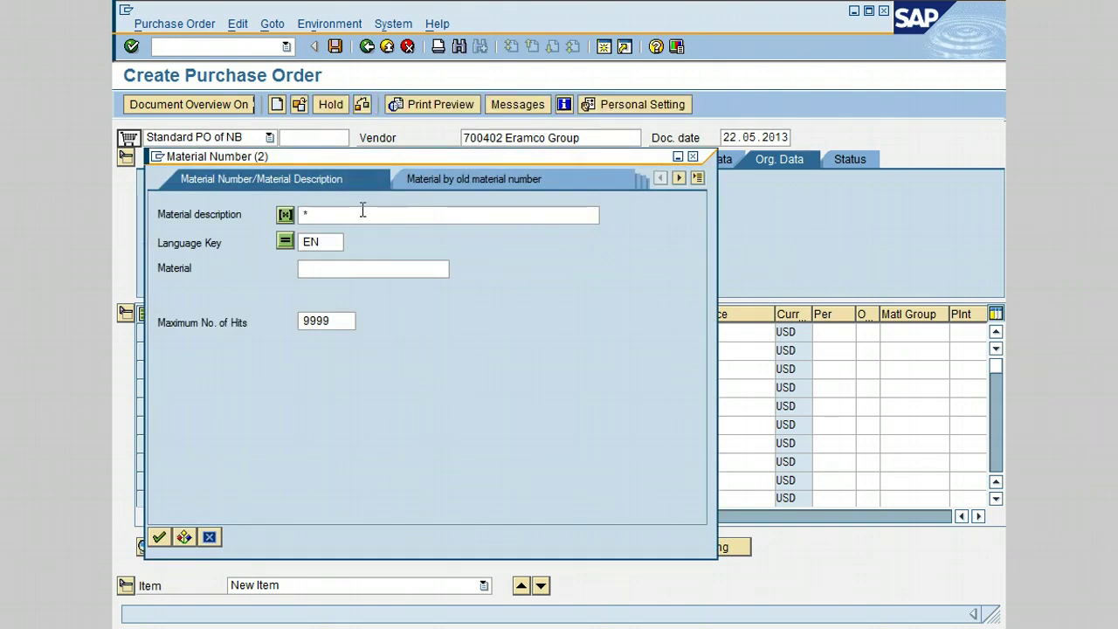
type("bear*")
key("Return")
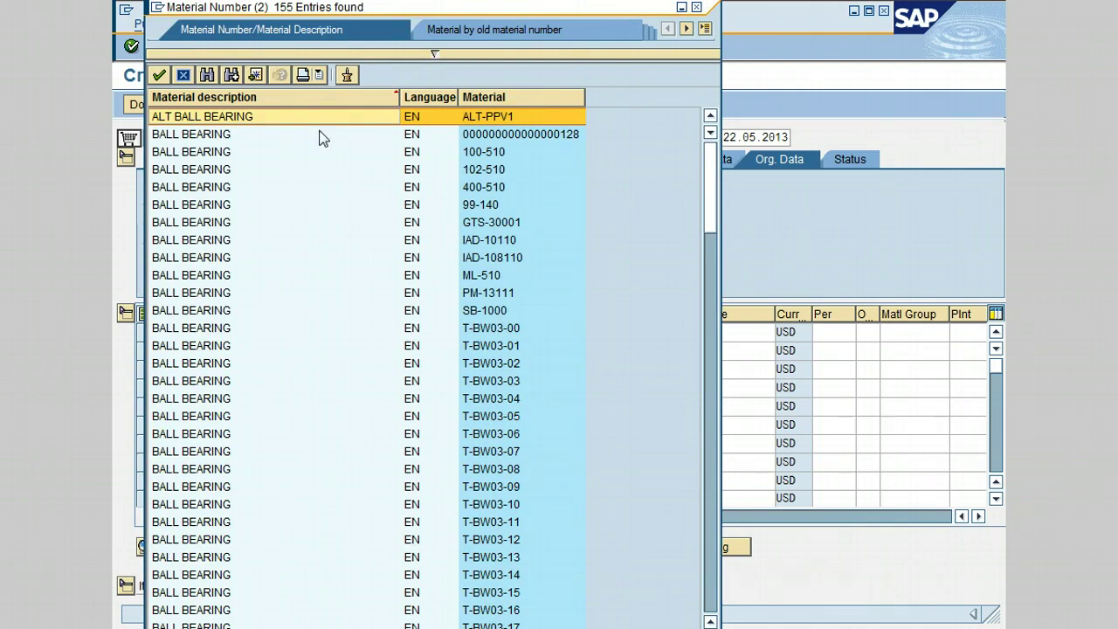
left_click(228, 152)
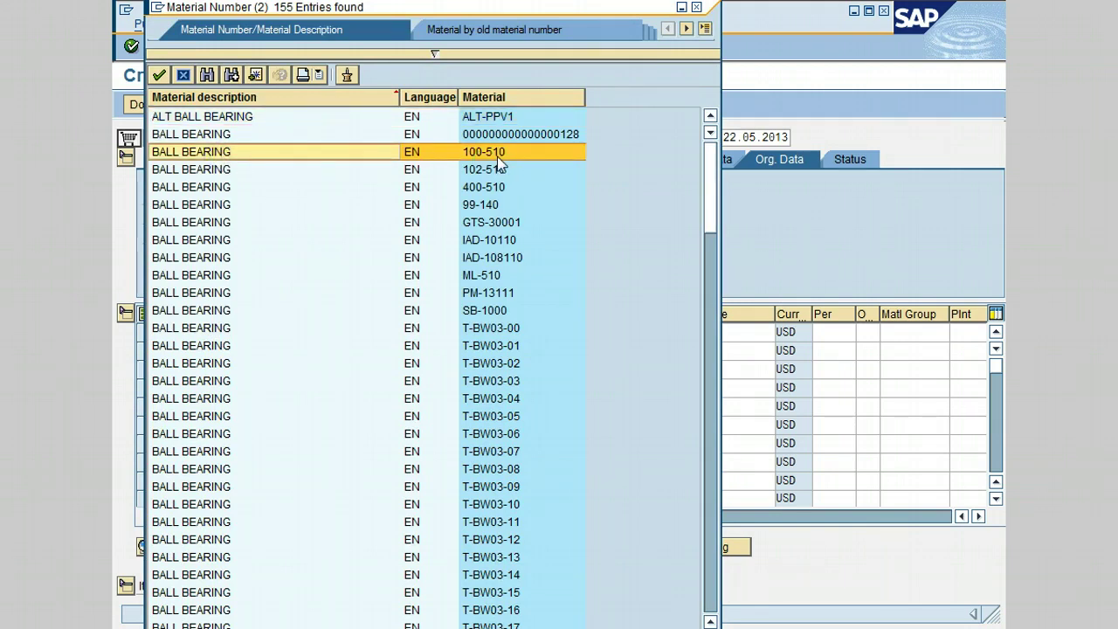
double_click(282, 152)
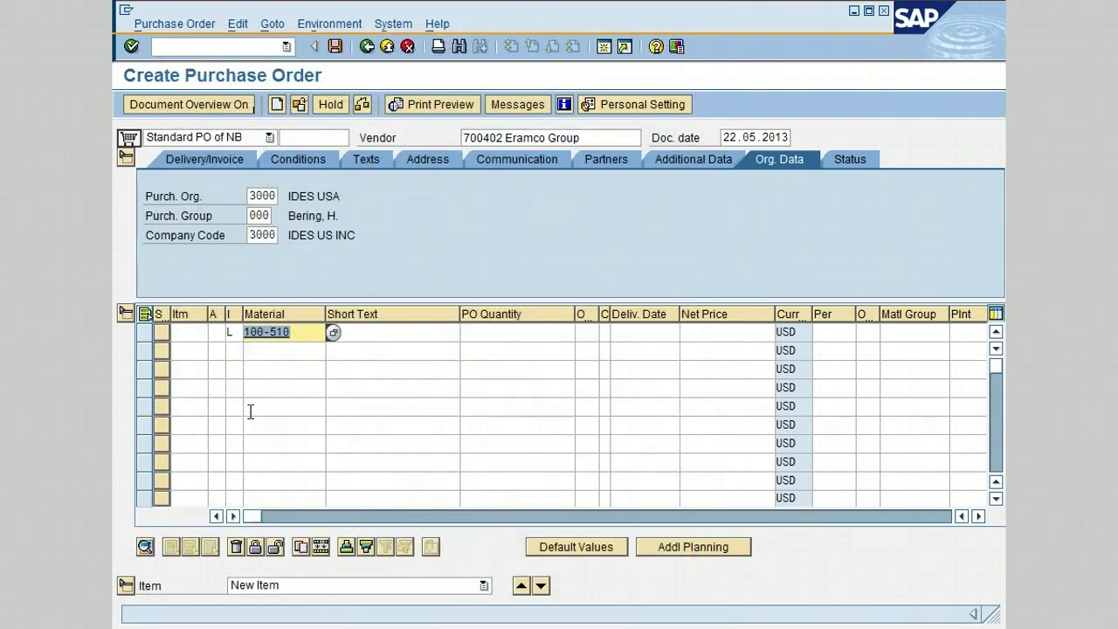
Enter quantity 6, delivery date 06.31.2013, net price 100 and plant 3000 for item 1
left_click(531, 331)
type("6")
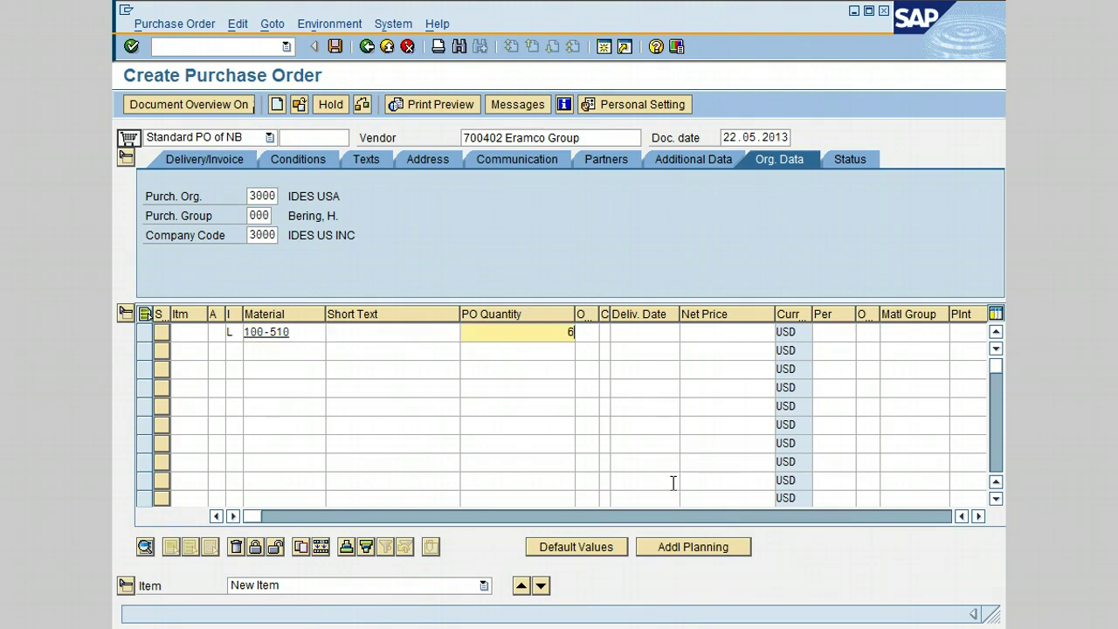
left_click(658, 331)
type("0")
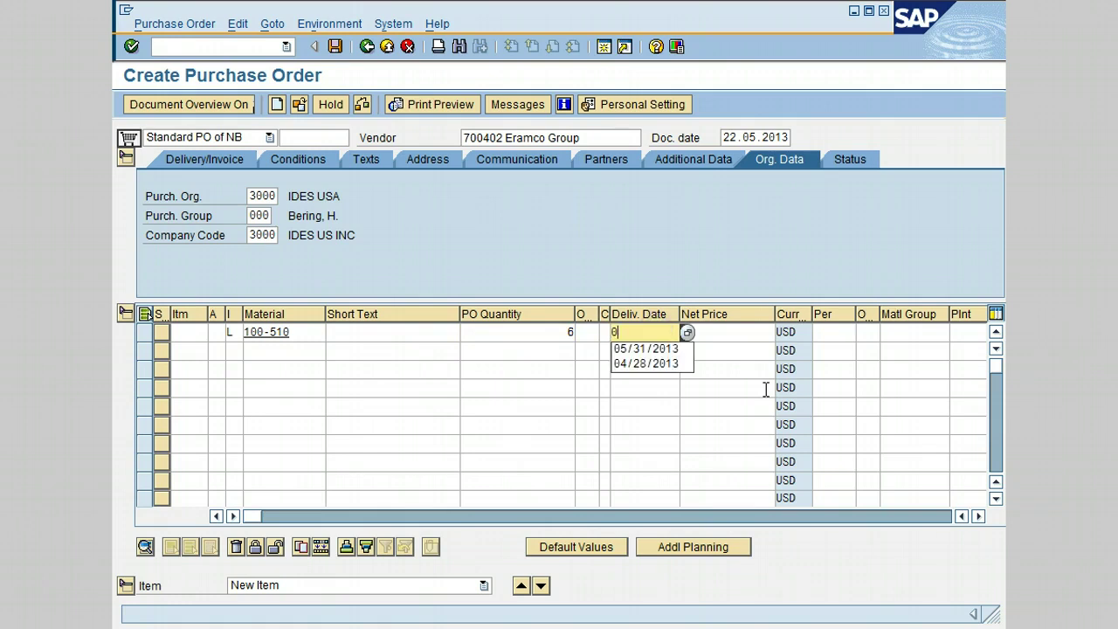
type("6.31")
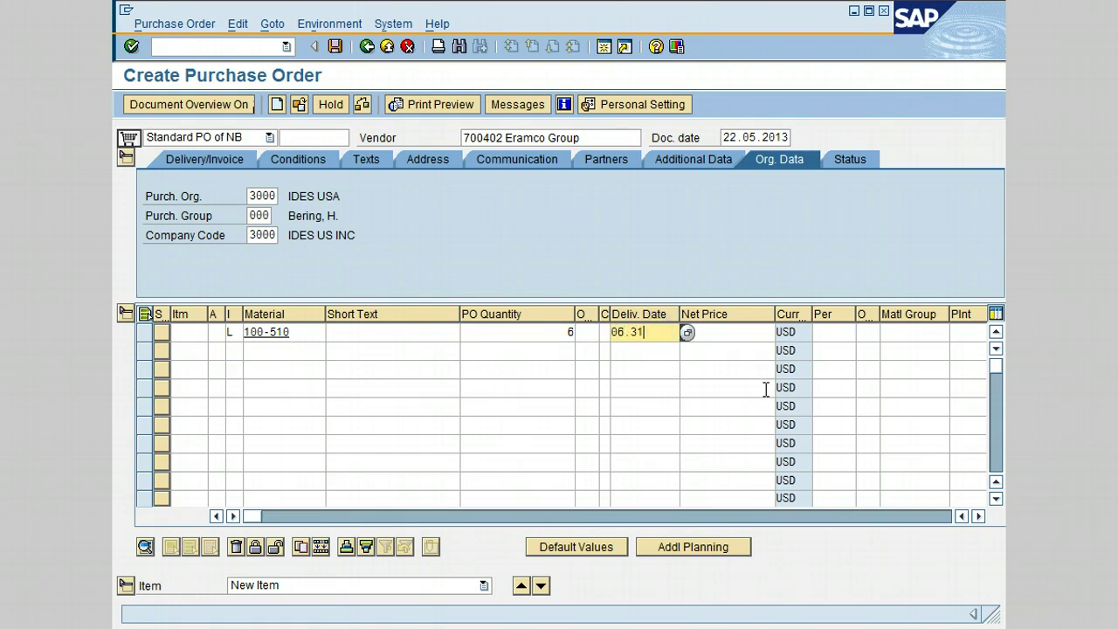
type(".2013")
key("Tab")
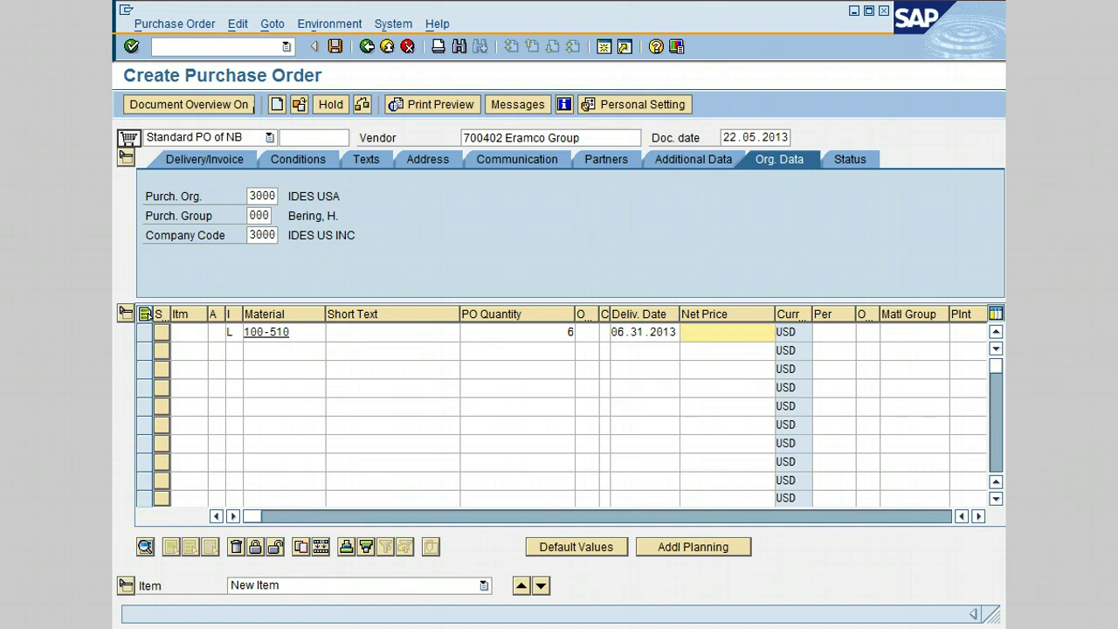
type("100")
left_click(956, 332)
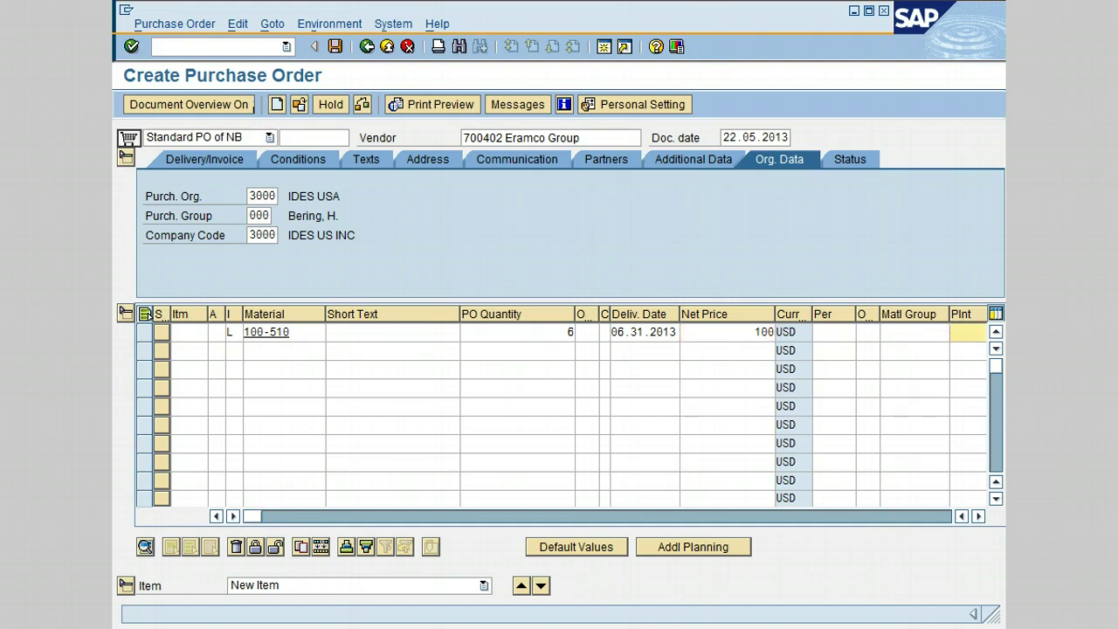
type("3")
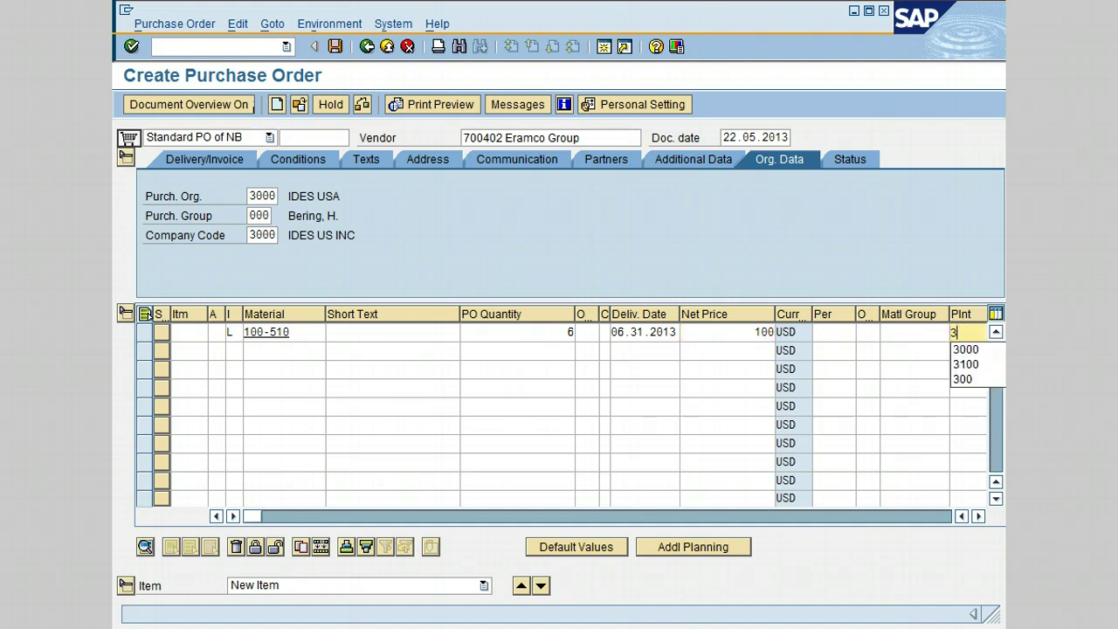
type("000")
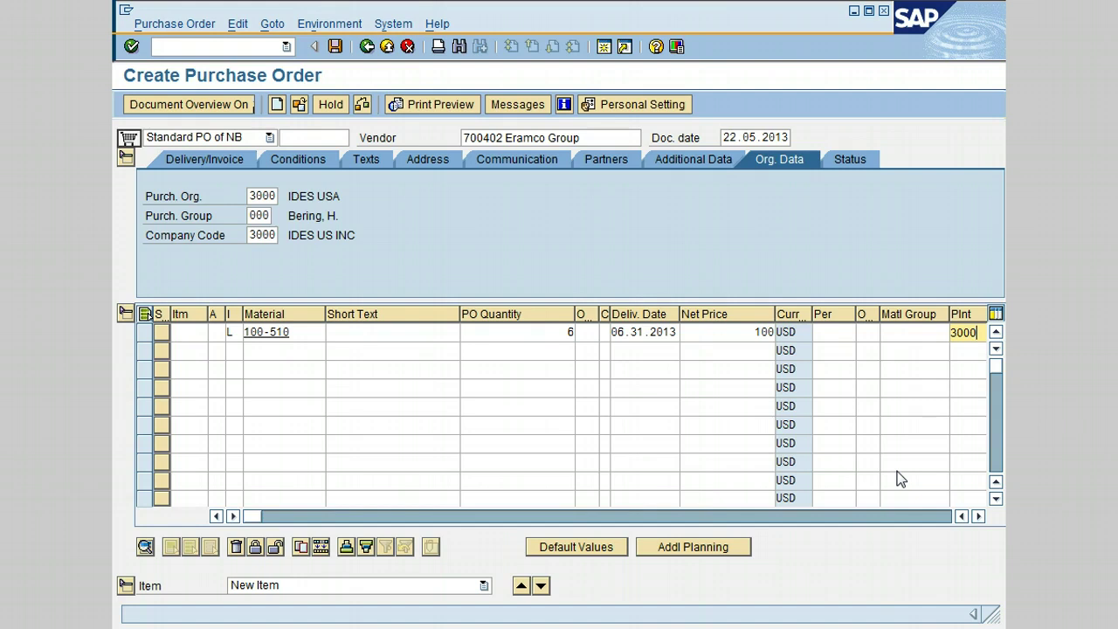
key("Tab")
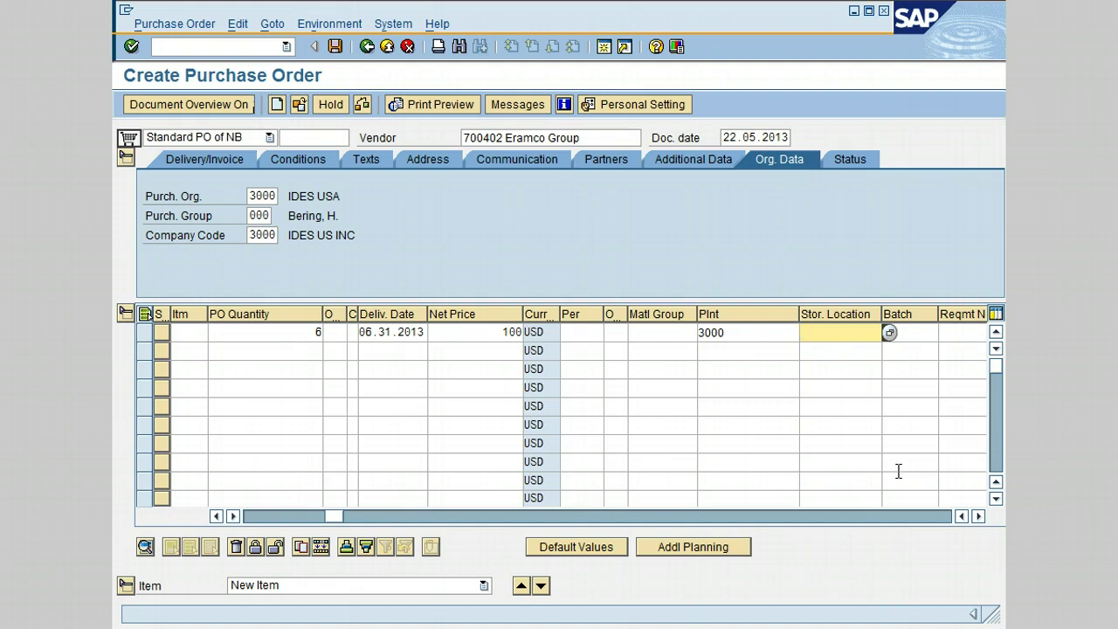
Enter storage location 0001 for the first item
type("00")
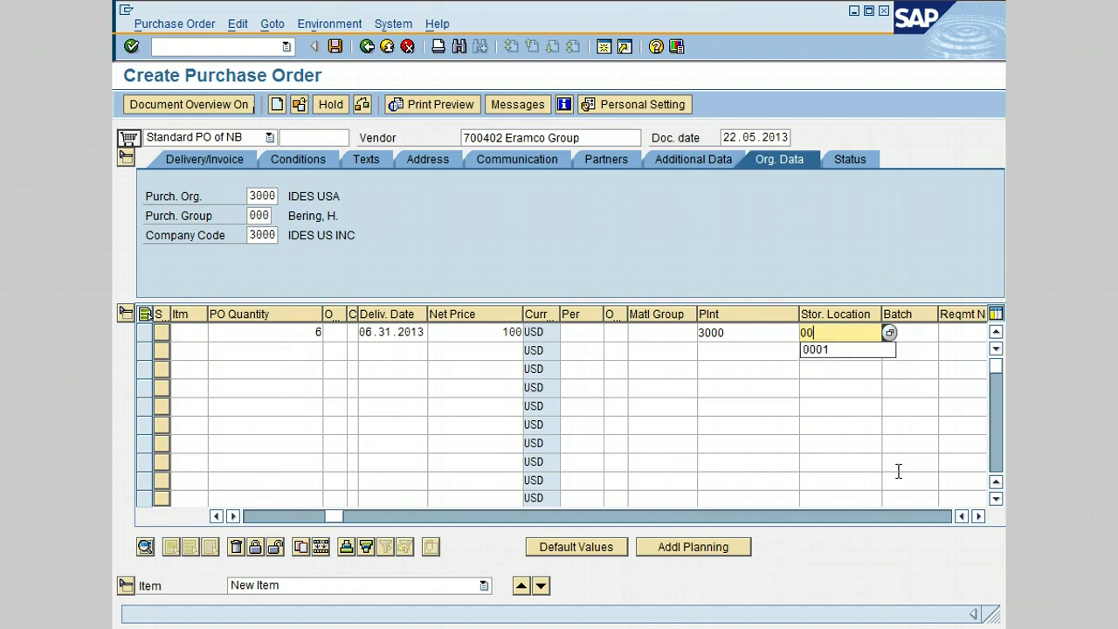
type("01")
left_click(862, 333)
Validate item 10, accept the delivery date warning, and open its Components list
key("Return")
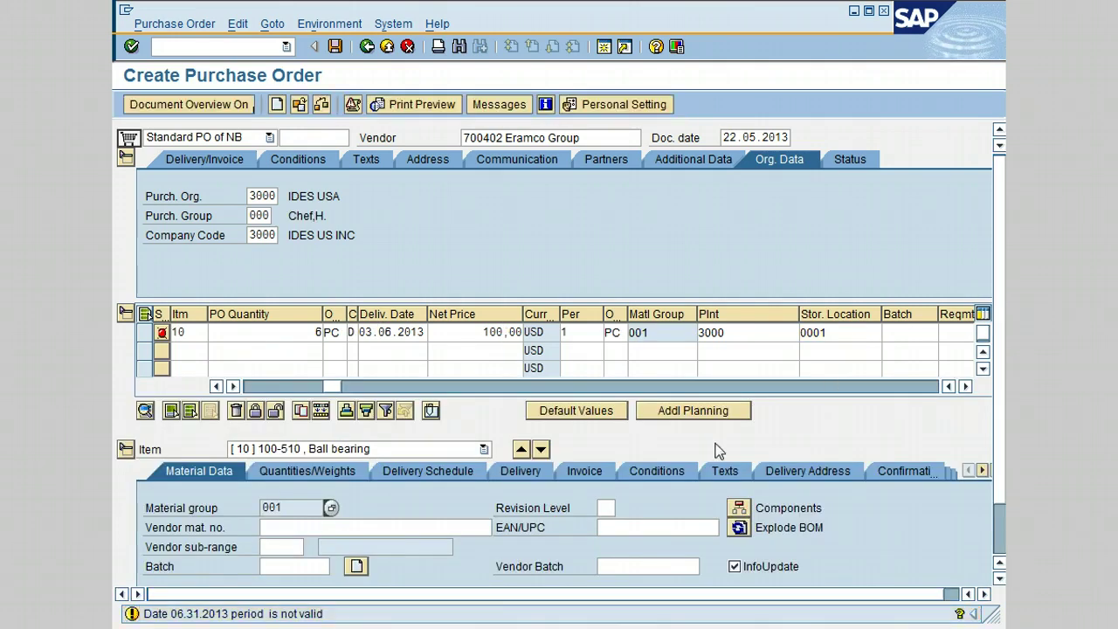
key("Return")
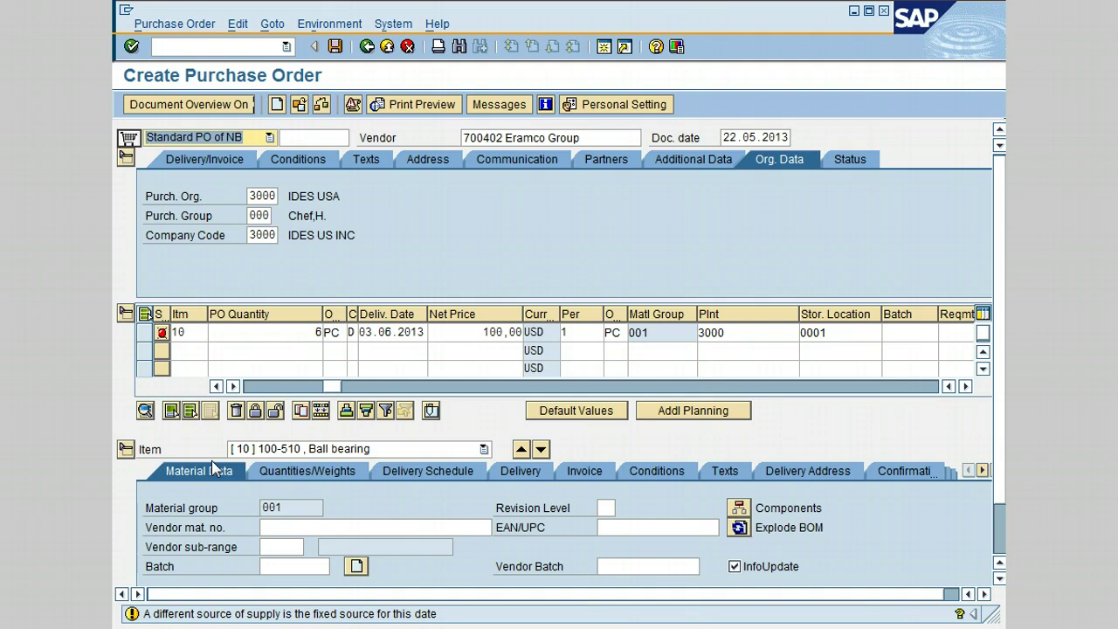
left_click(741, 512)
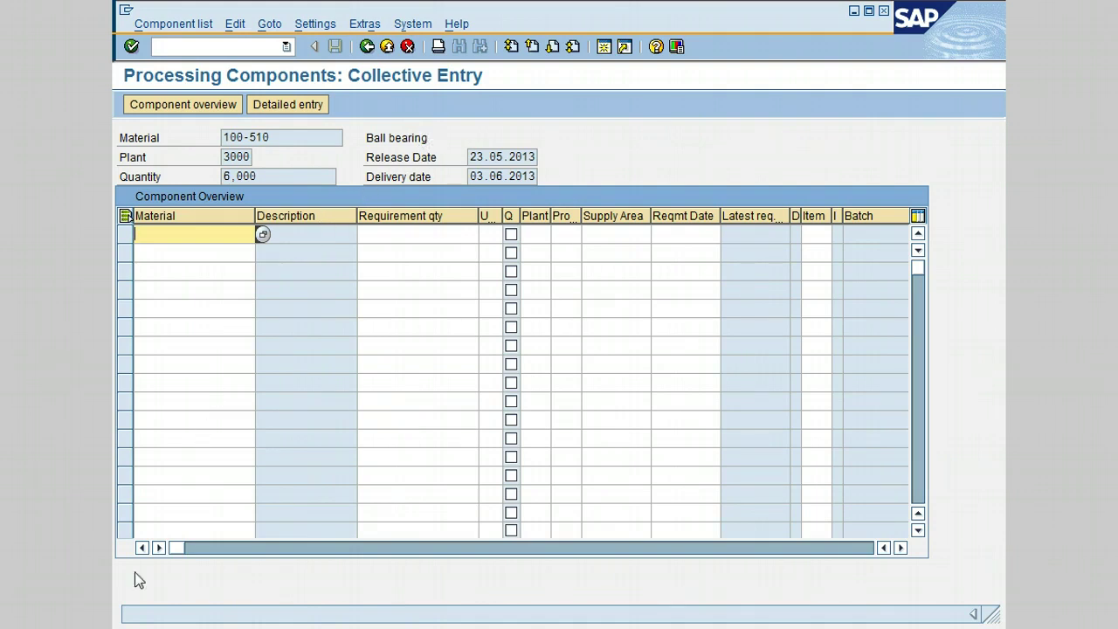
Add components W-100 and UT-324, each with requirement quantity 6
type("w")
left_click(200, 251)
left_click(443, 233)
type("6")
key("Return")
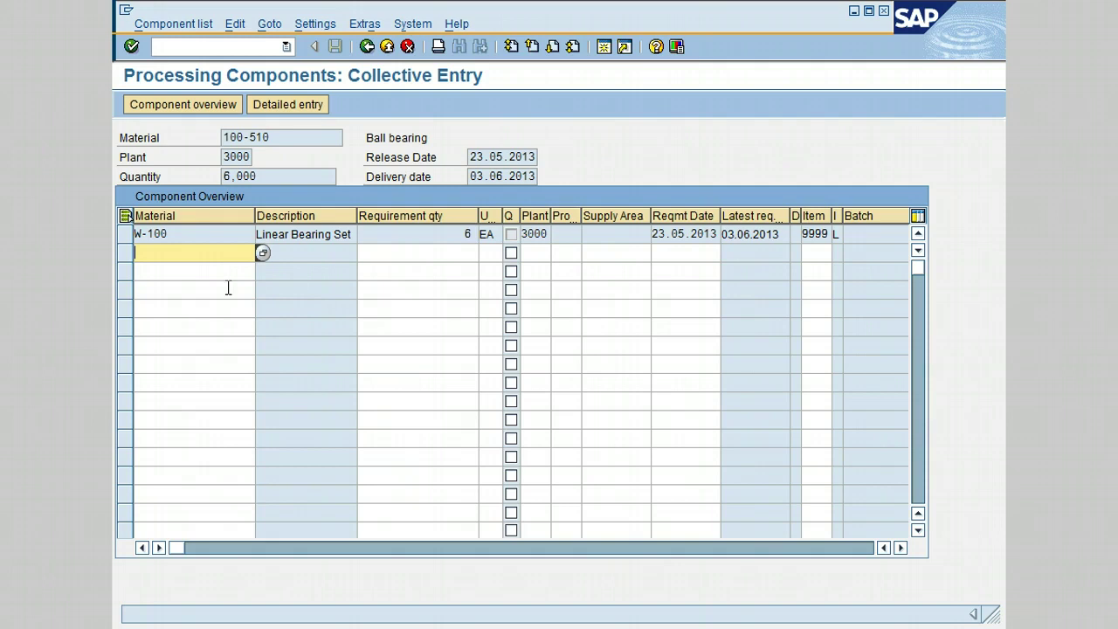
type("U")
left_click(161, 272)
left_click(461, 251)
type("5")
key("Return")
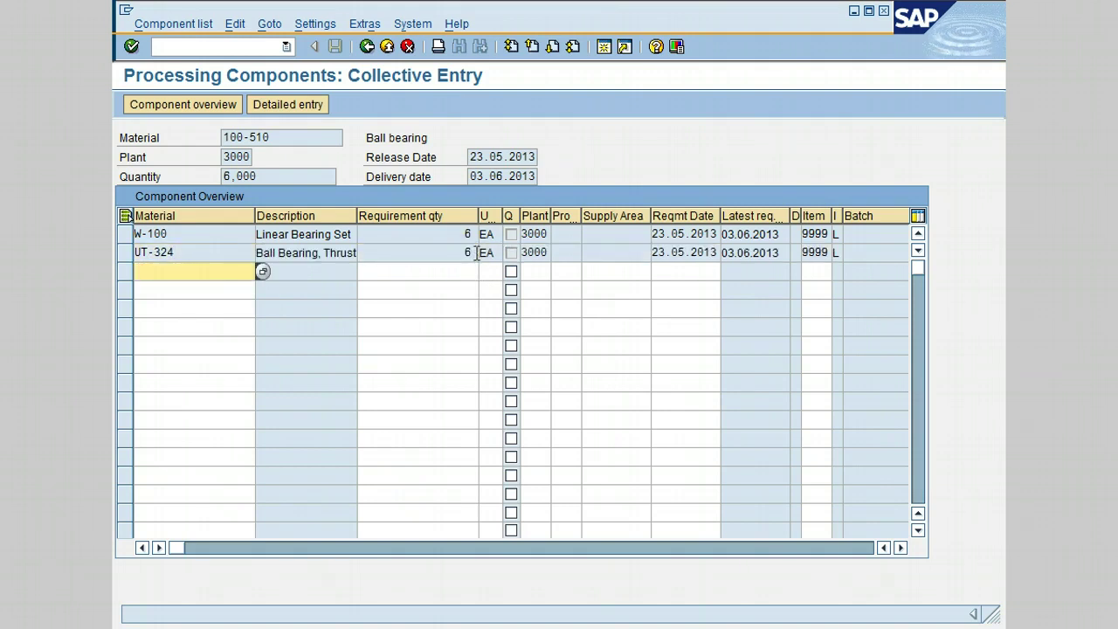
Add component 400-521 with requirement quantity 12
type("4")
left_click(194, 292)
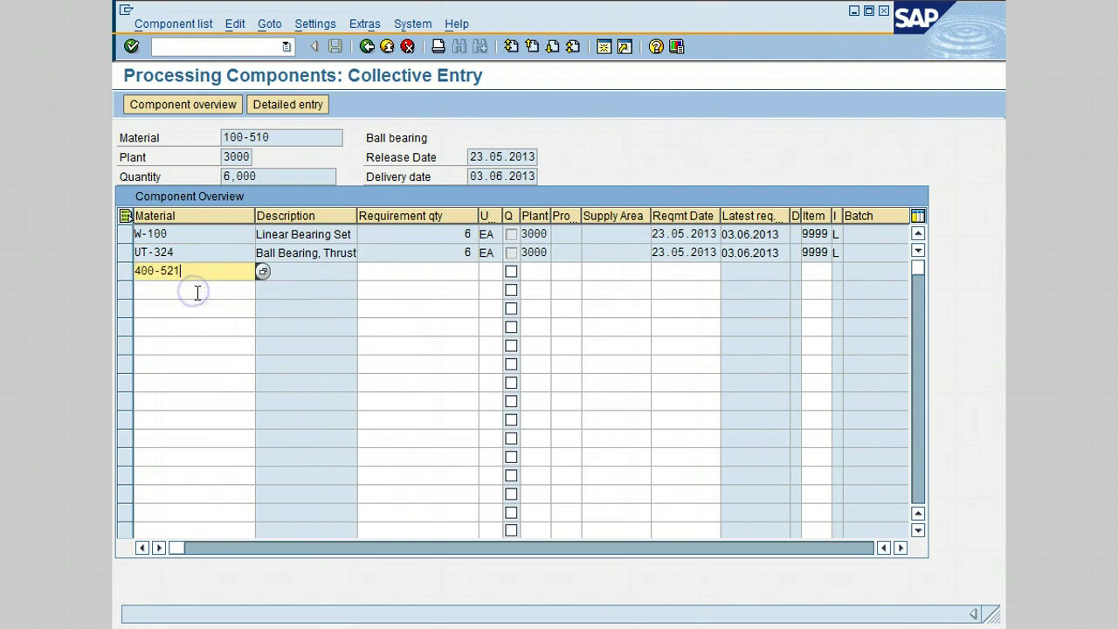
left_click(457, 273)
type("12")
key("Return")
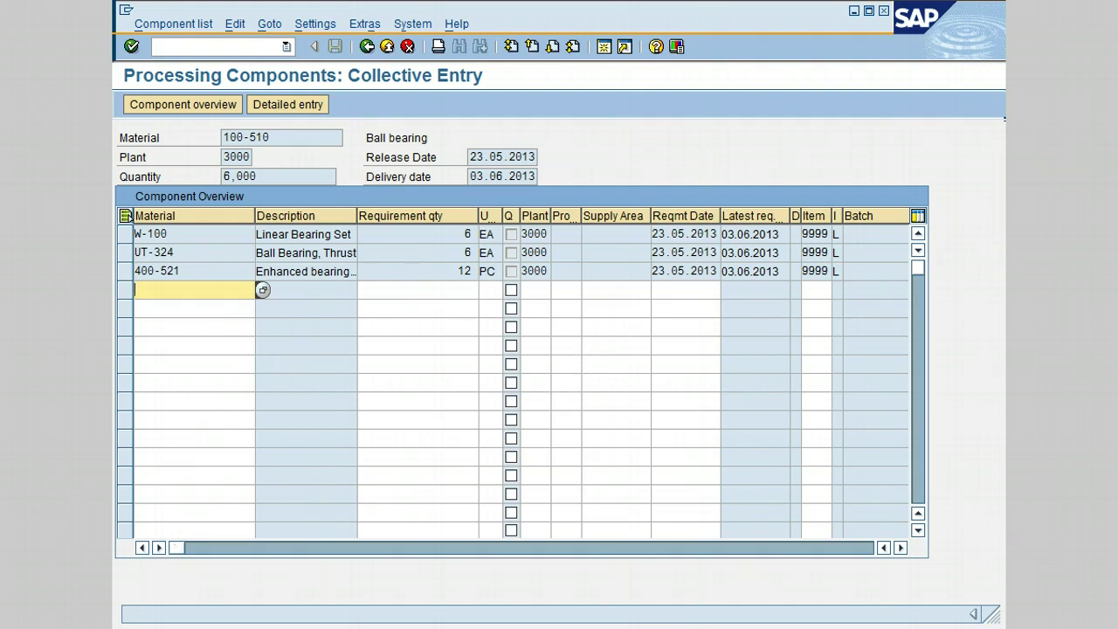
Give W-100, UT-324 and 400-521 storage location 0001, then go back to the purchase order
left_click(184, 110)
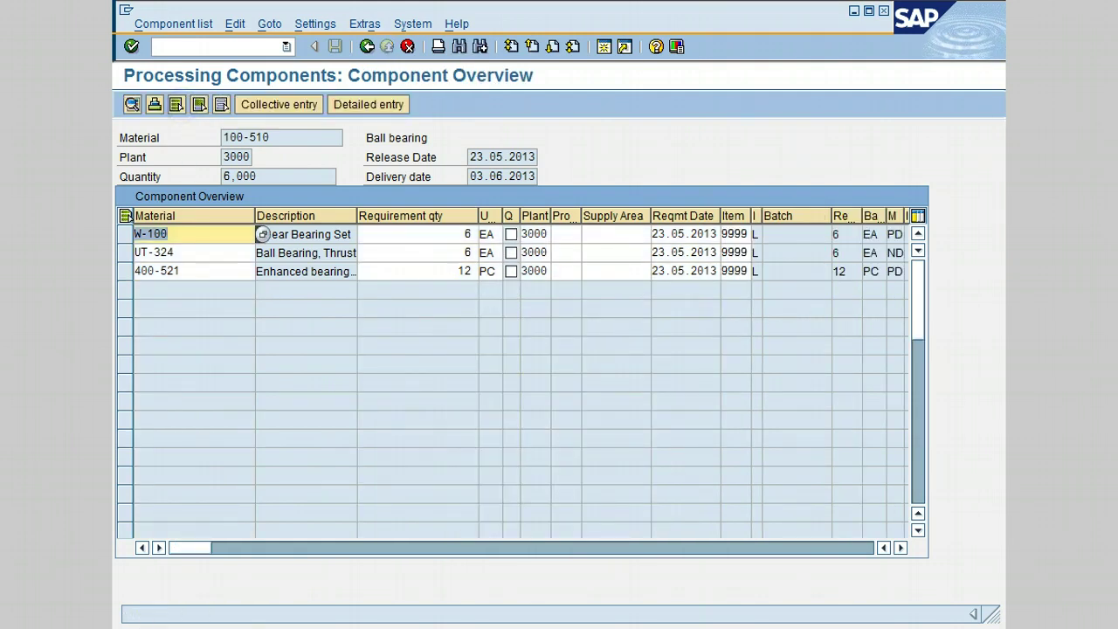
left_click(562, 235)
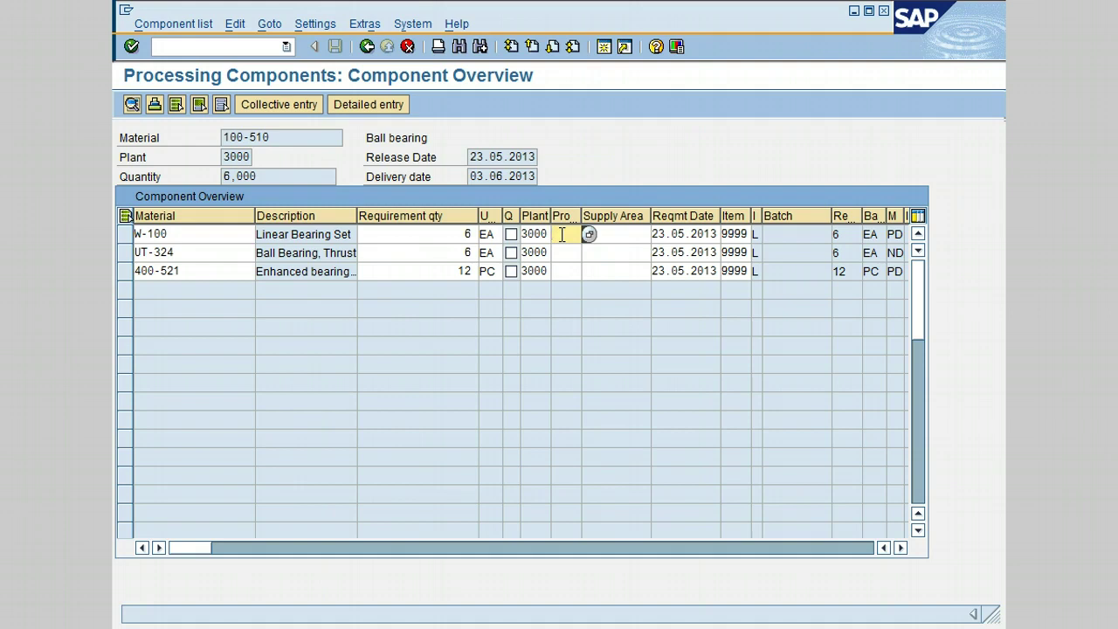
type("0001")
key("Down")
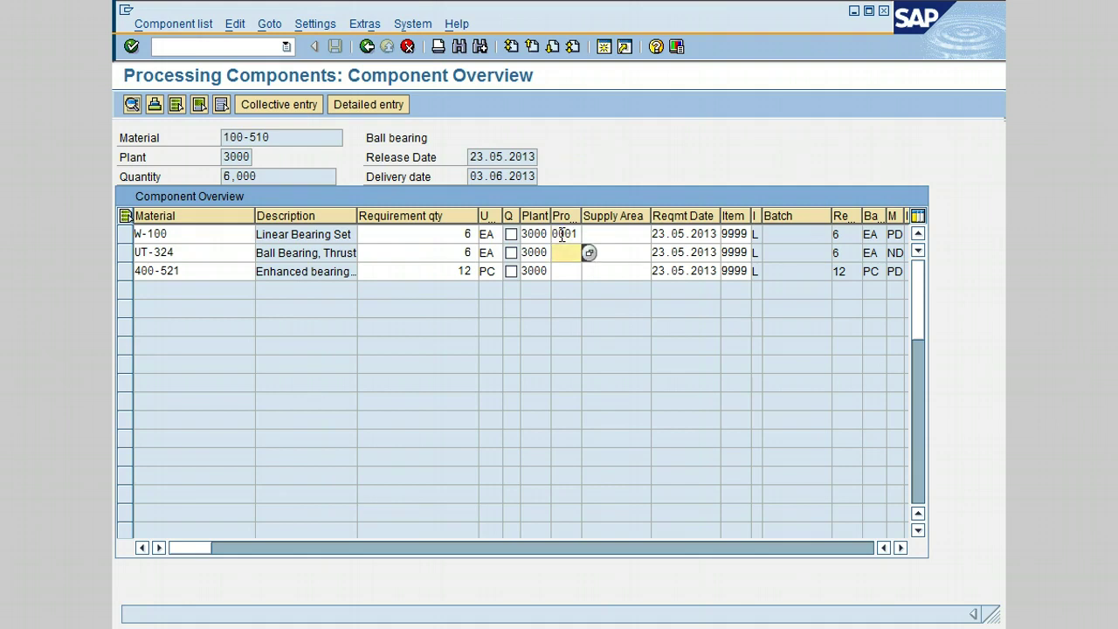
type("0001")
key("Down")
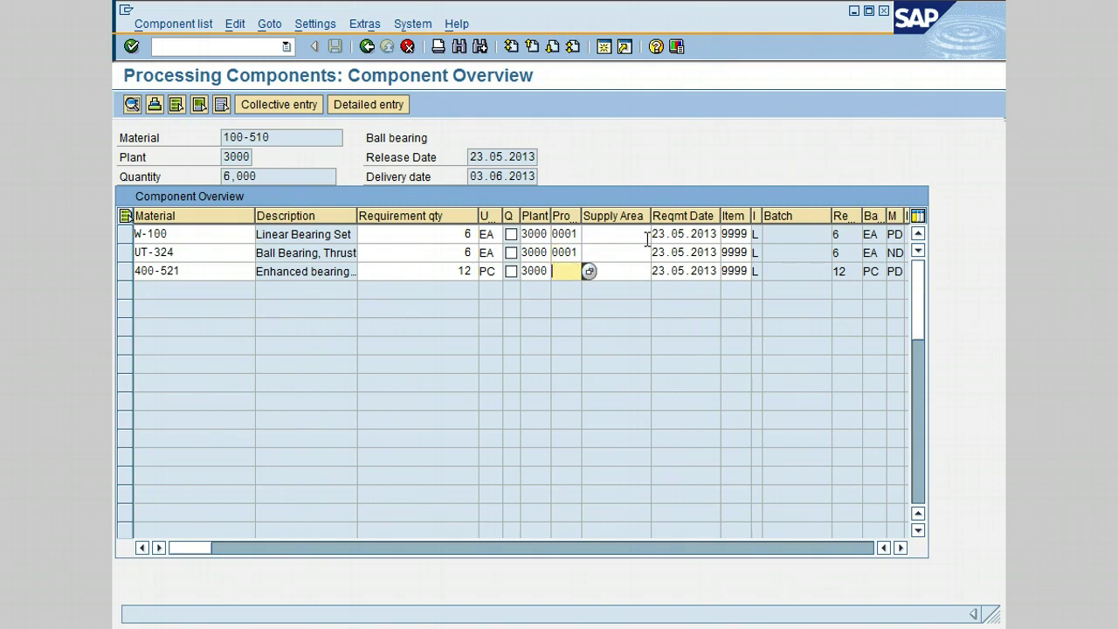
type("0001")
key("Return")
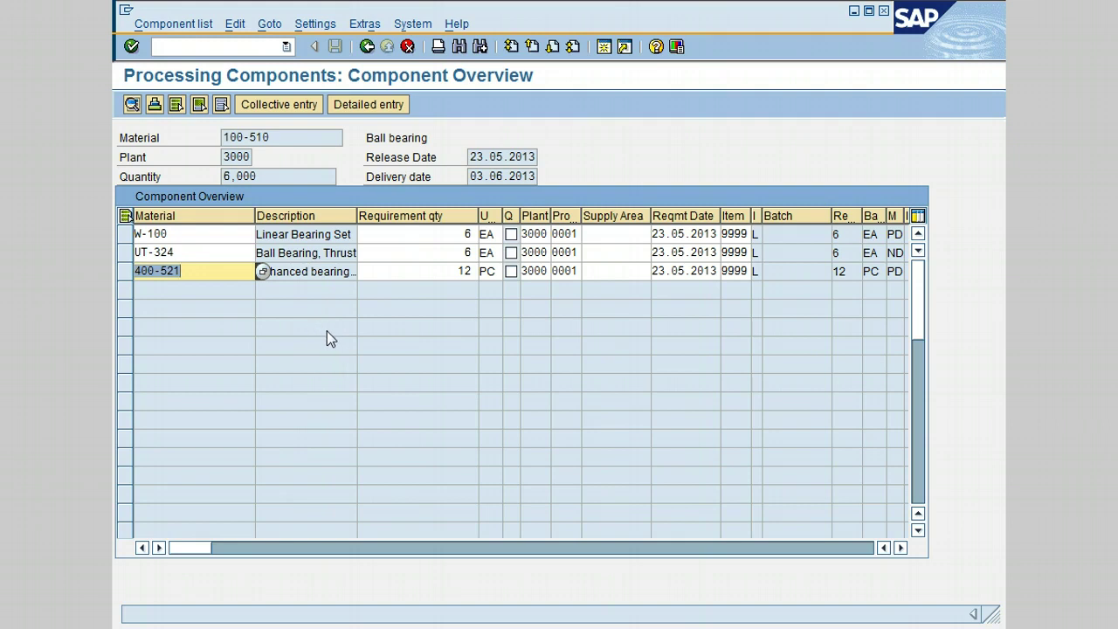
left_click(367, 49)
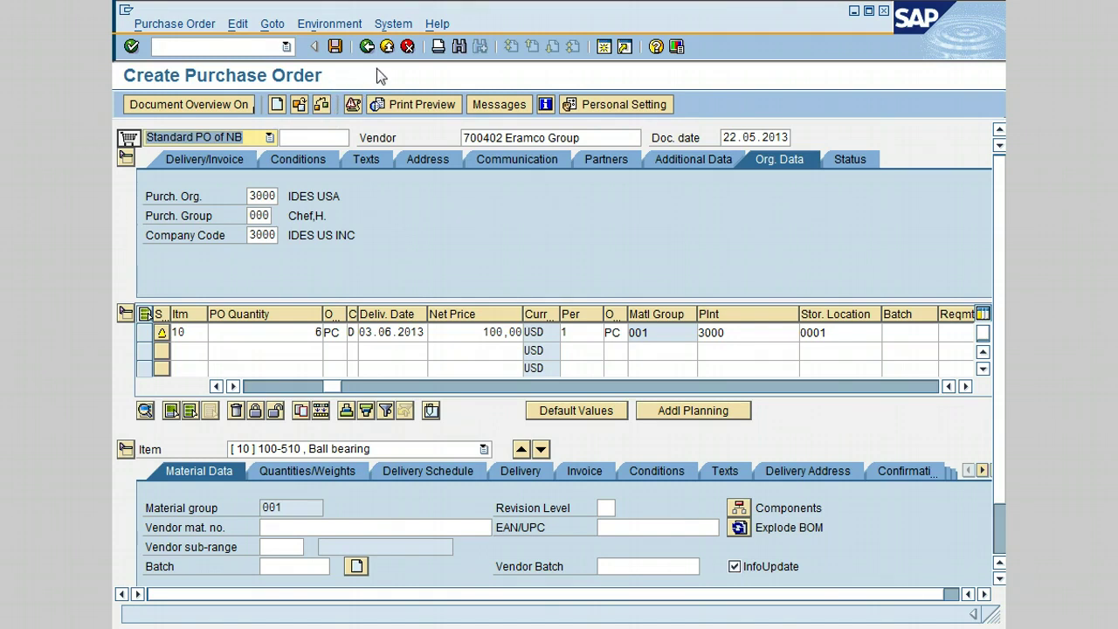
left_click(335, 47)
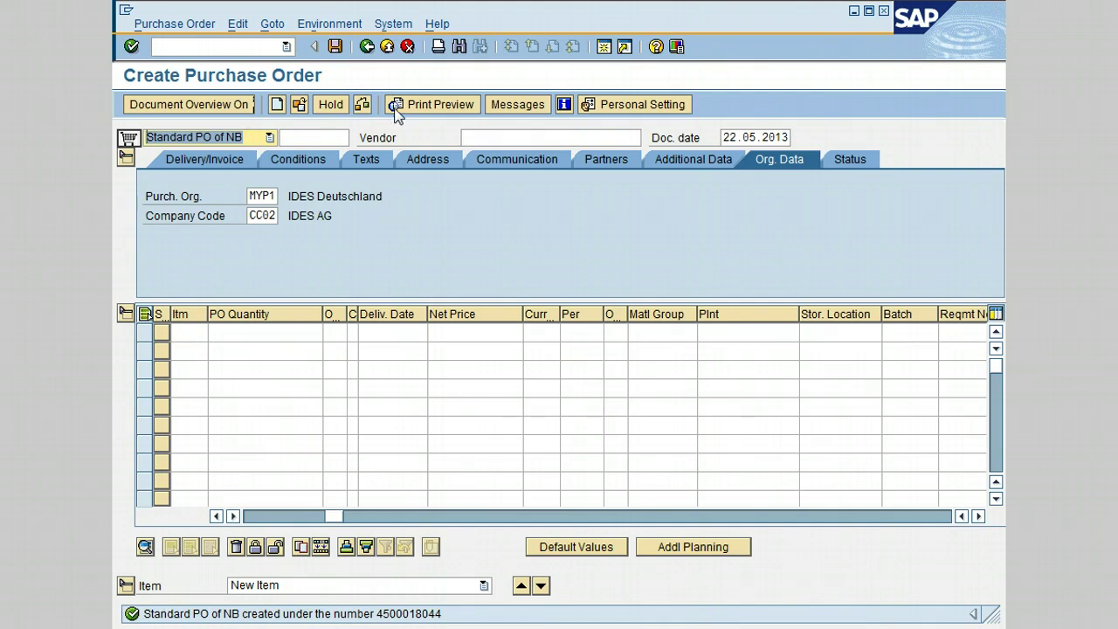
left_click(367, 47)
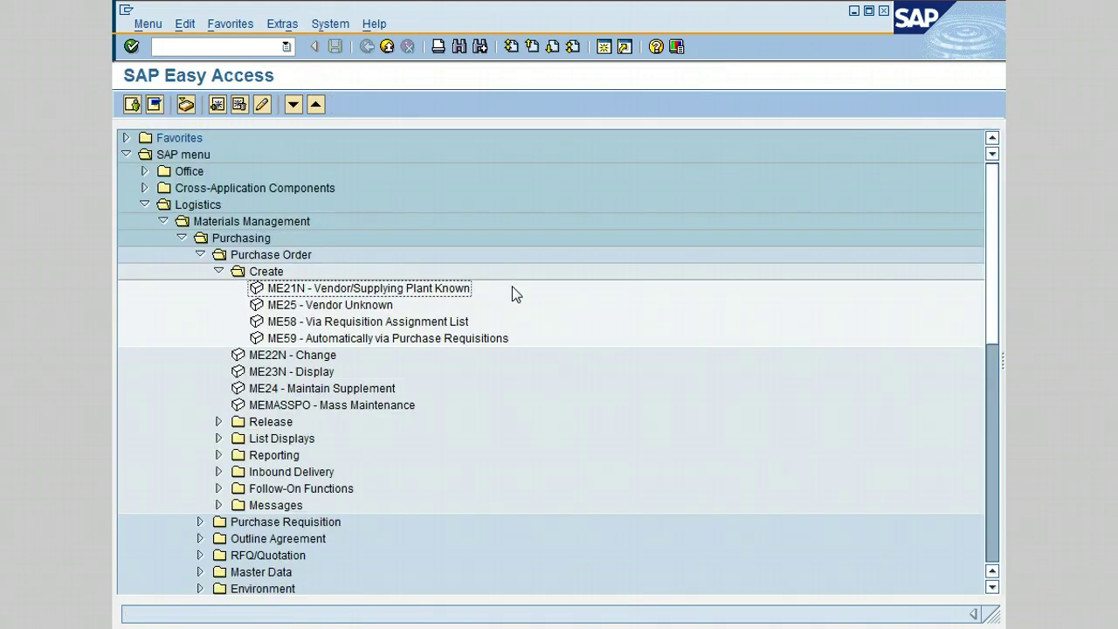